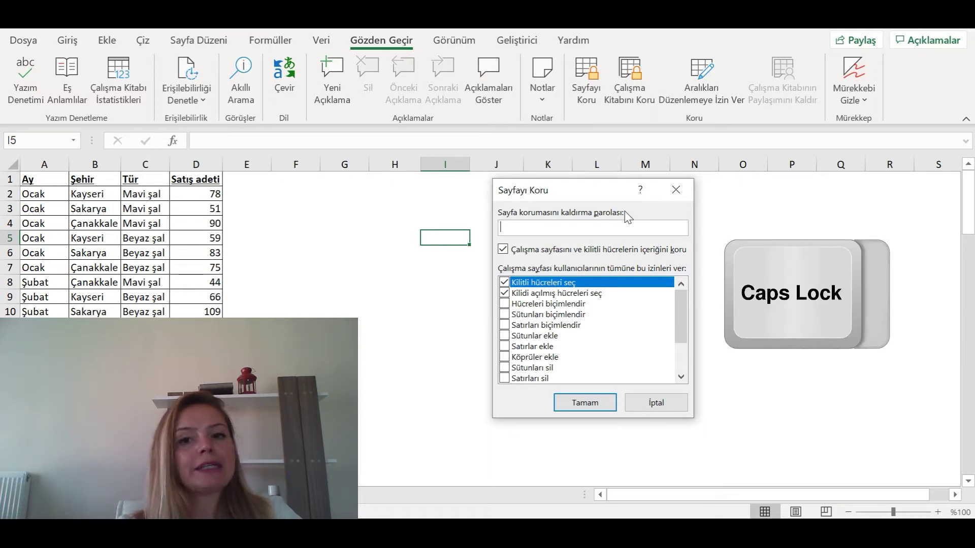
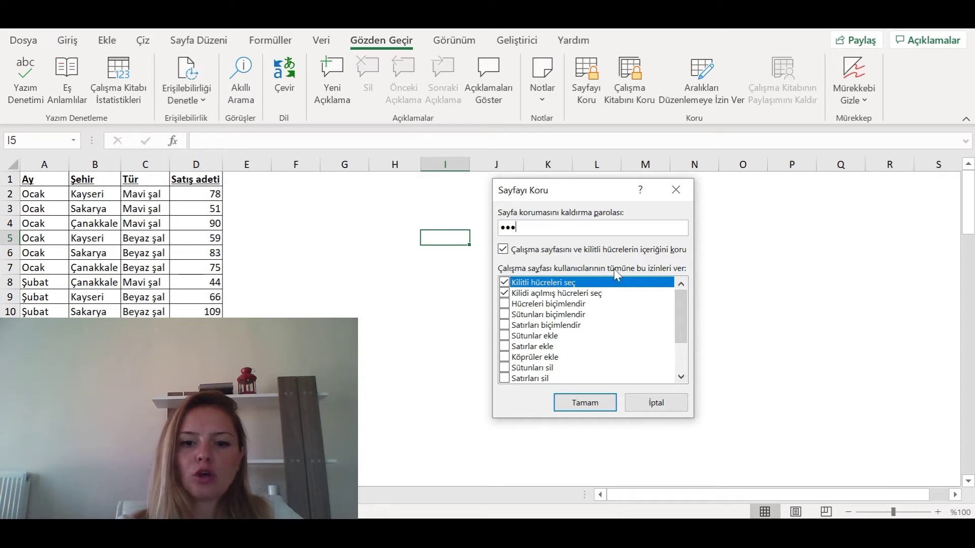
# - Protect the Satışlar sheet with a password, confirm it, then try an edit to trigger the warning
pyautogui.click(578, 404)
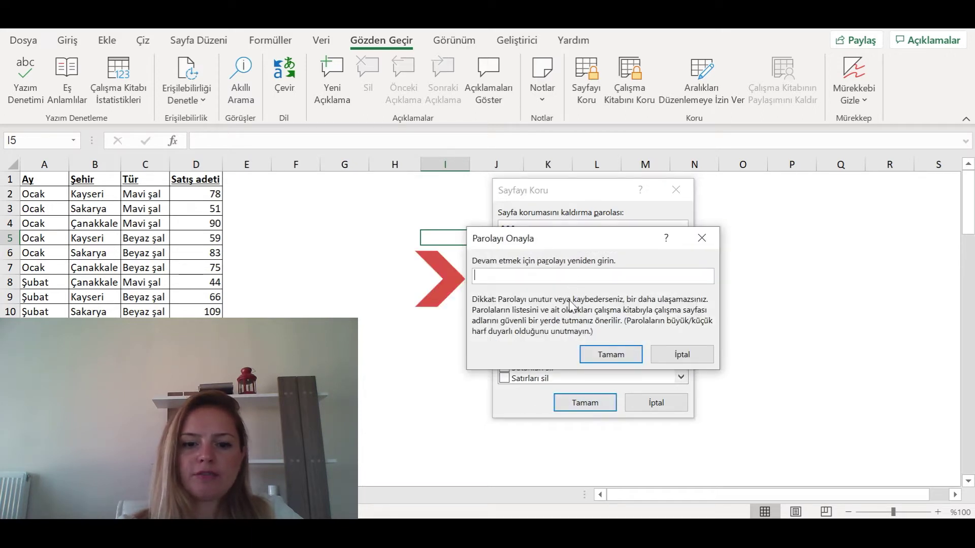
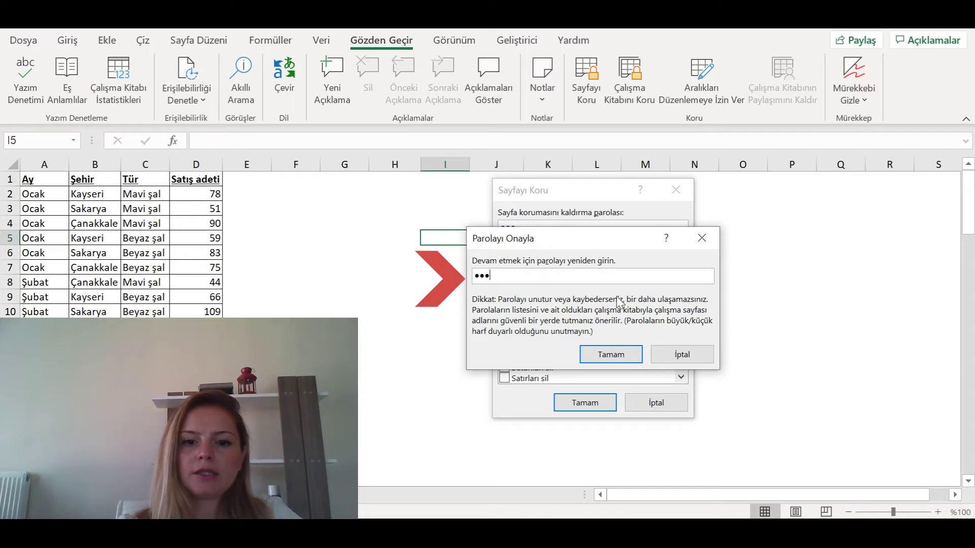
pyautogui.press('Return')
pyautogui.press('a')
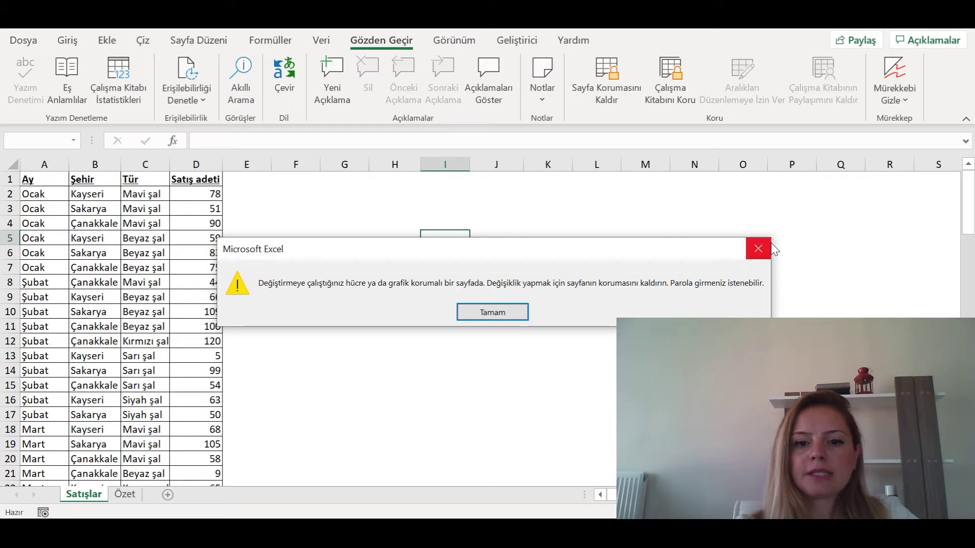
# - Type test entries SDDS and SCD into Özet's F10:F11, clear them, and return to Satışlar
pyautogui.click(507, 312)
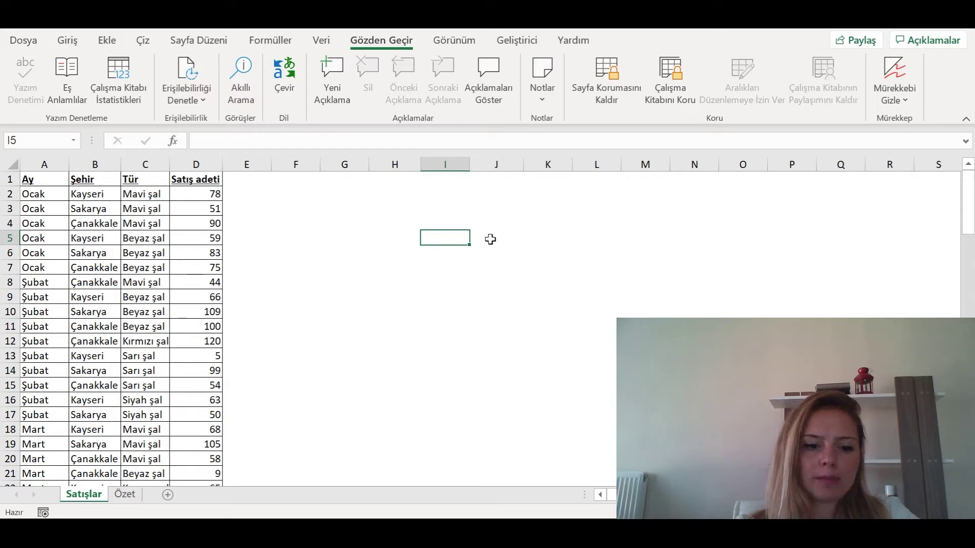
pyautogui.click(125, 494)
pyautogui.click(328, 316)
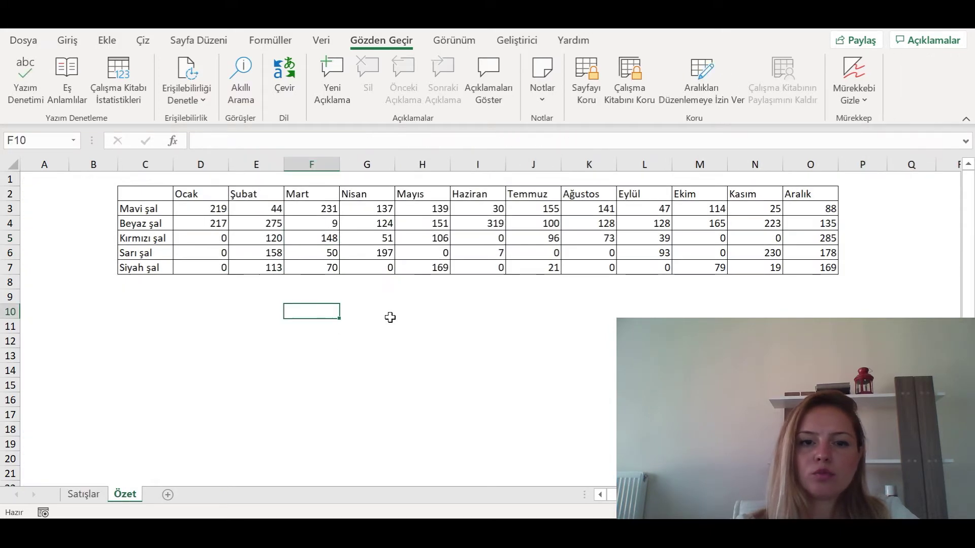
pyautogui.write('SDDS')
pyautogui.press('Return')
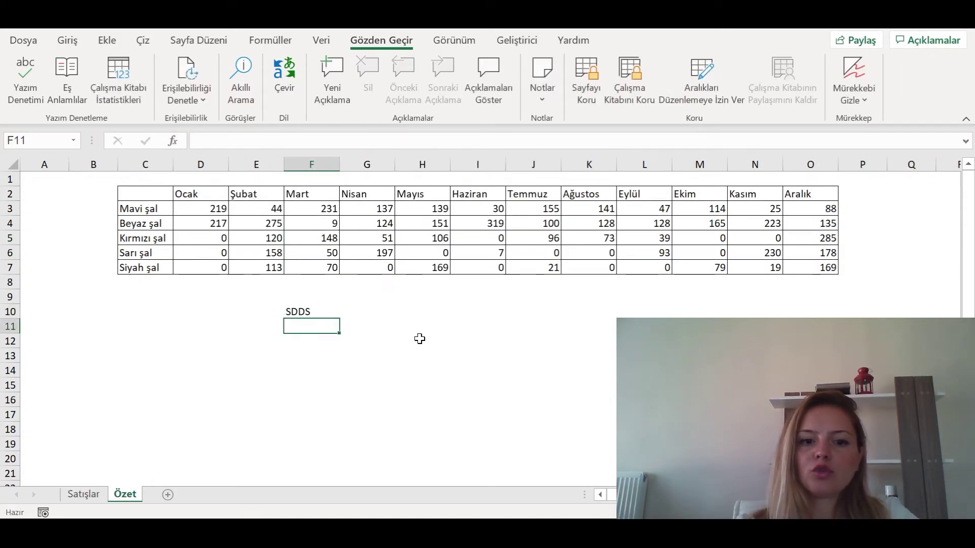
pyautogui.write('SCD')
pyautogui.press('Up')
pyautogui.hotkey('shift', 'Down')
pyautogui.press('Delete')
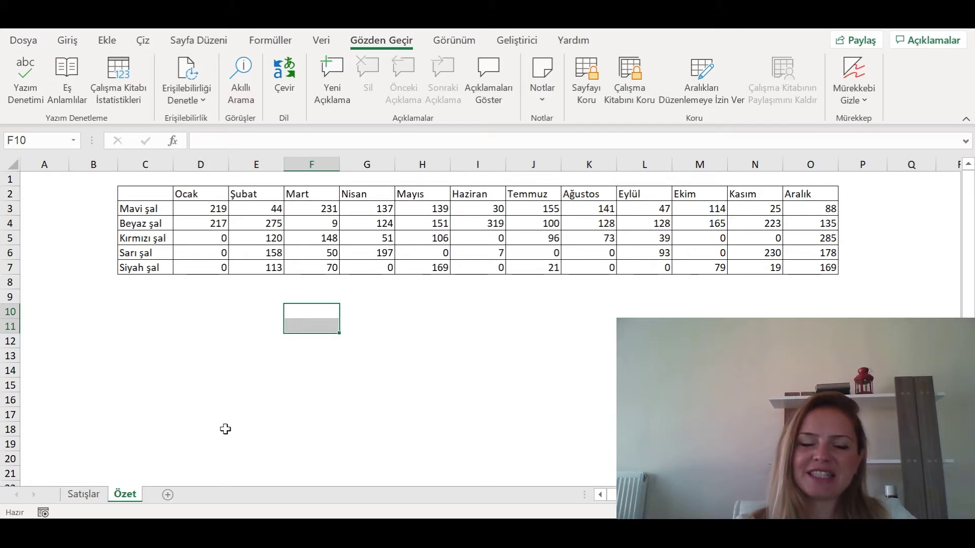
pyautogui.click(84, 495)
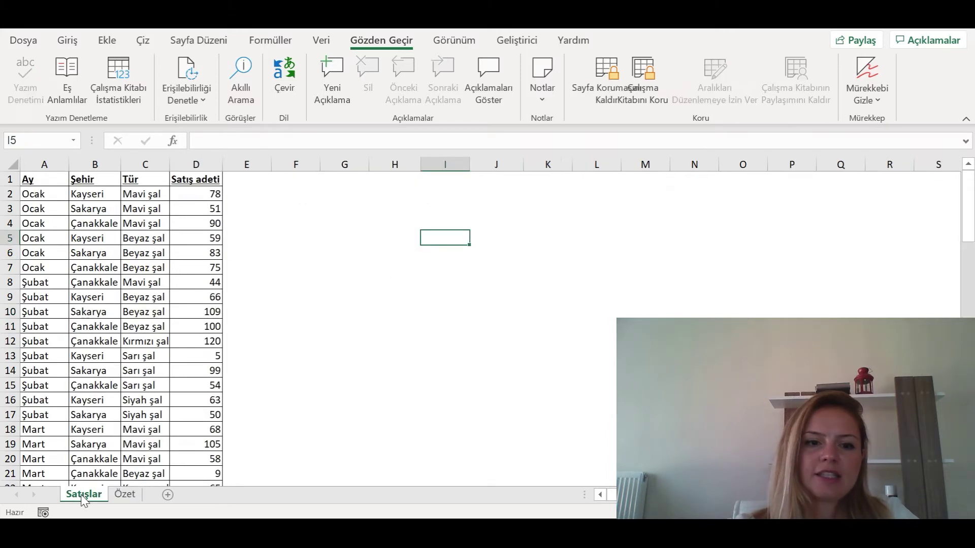
pyautogui.doubleClick(116, 270)
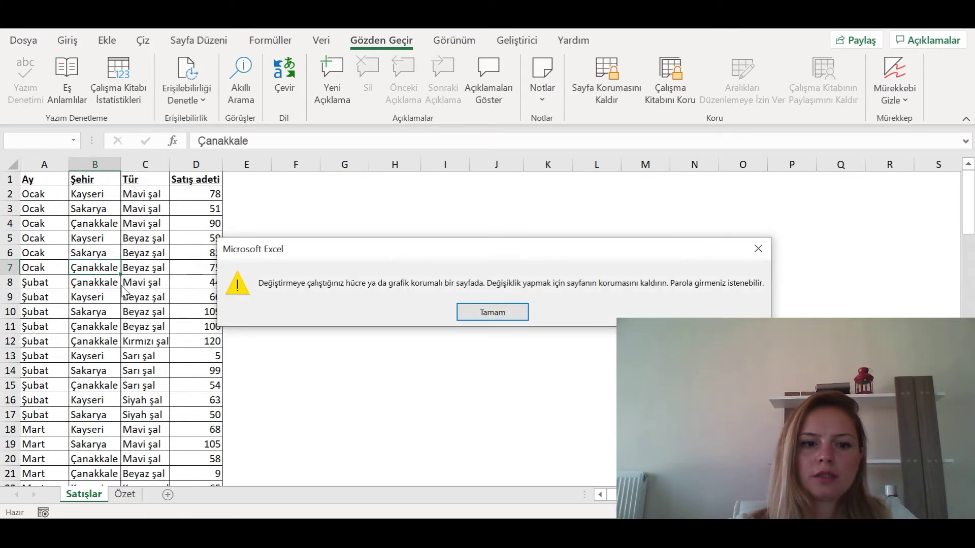
pyautogui.press('Escape')
pyautogui.doubleClick(325, 238)
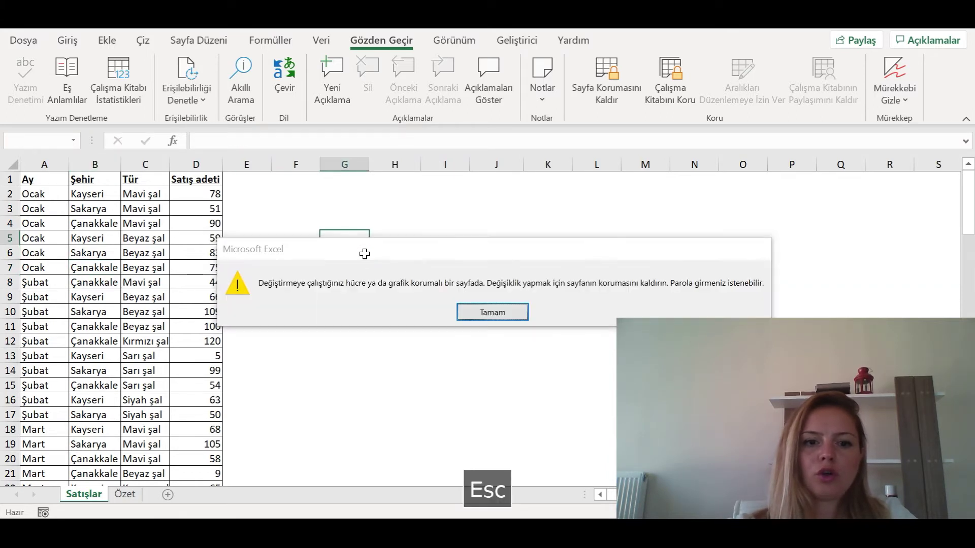
pyautogui.press('Escape')
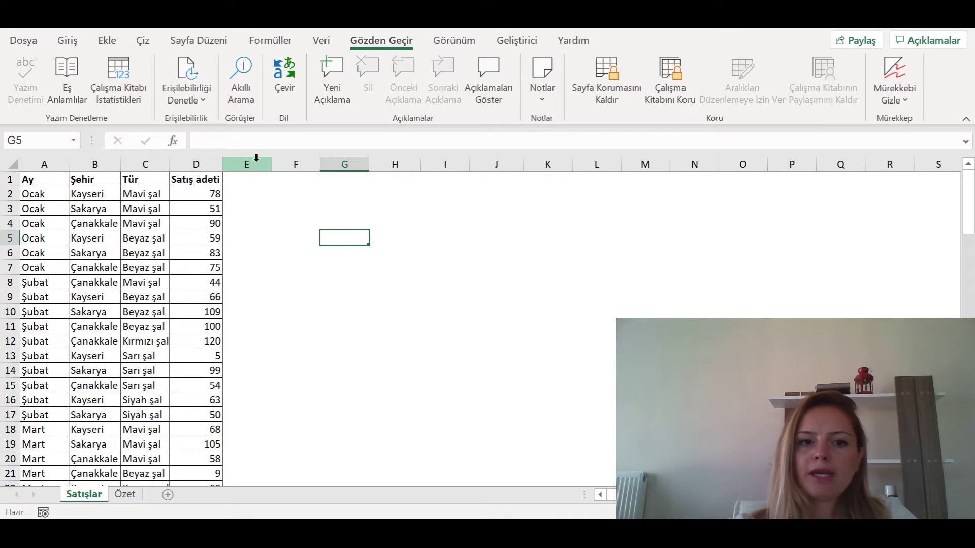
pyautogui.moveTo(256, 157); pyautogui.dragTo(914, 172)
pyautogui.click(495, 233)
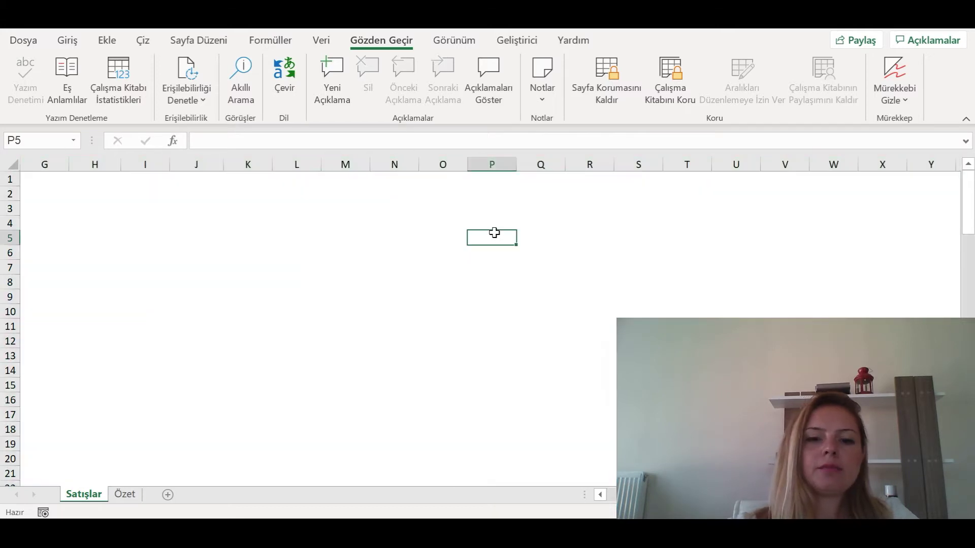
pyautogui.hotkey('ctrl', 'Left')
pyautogui.press('Left')
pyautogui.press('Left')
pyautogui.press('Left')
pyautogui.press('Right')
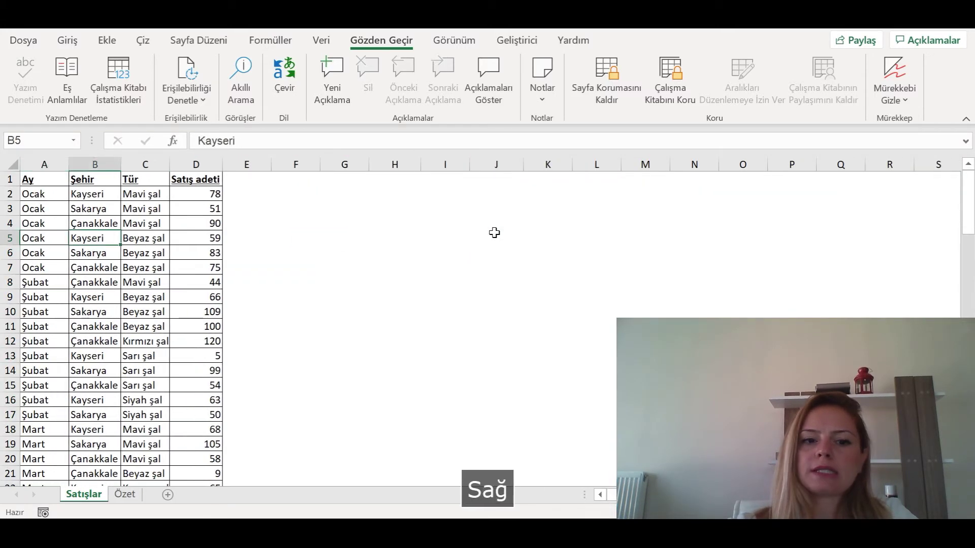
pyautogui.press('Right')
pyautogui.press('Right')
pyautogui.press('Right')
pyautogui.press('Right')
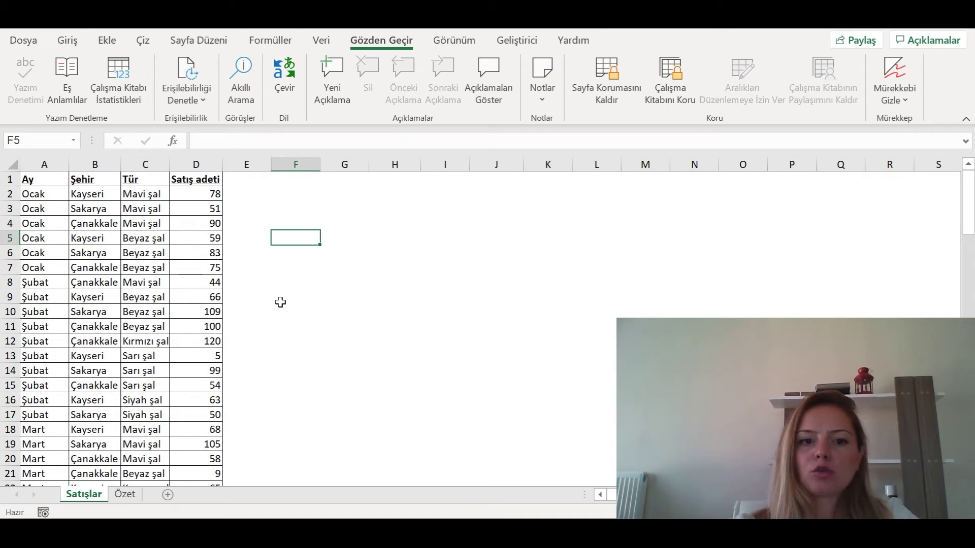
pyautogui.hotkey('ctrl', 'Home')
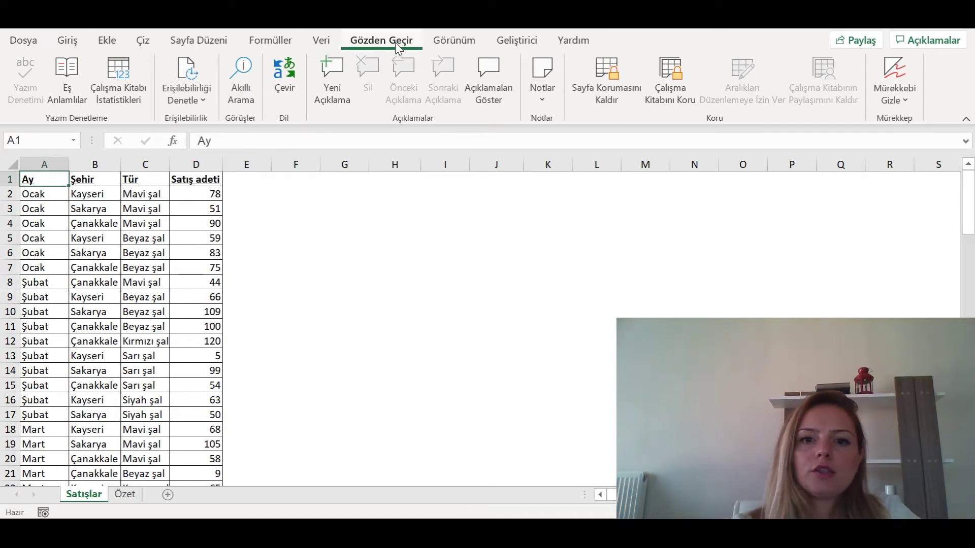
# - Remove the Satışlar sheet protection with Sayfa Korumasını Kaldır and the sheet password
pyautogui.click(617, 97)
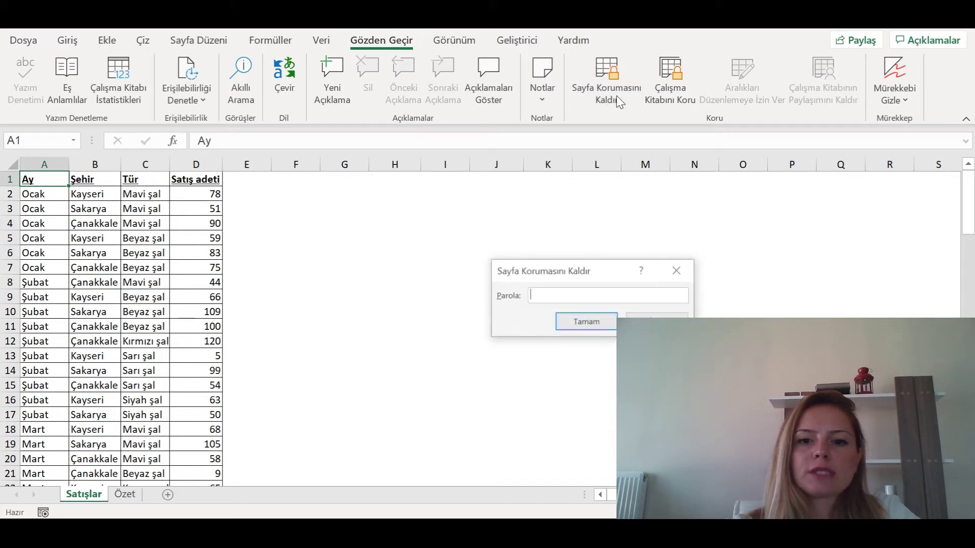
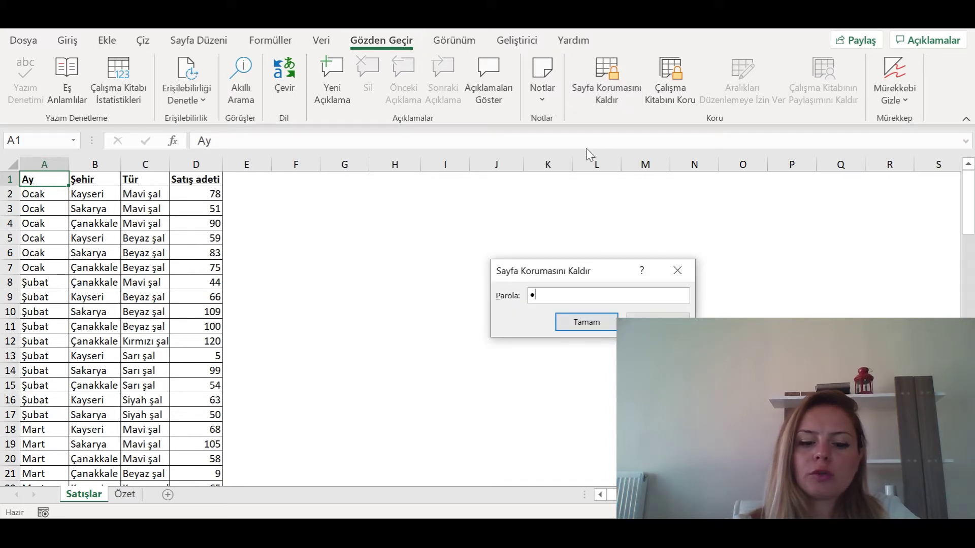
pyautogui.press('Return')
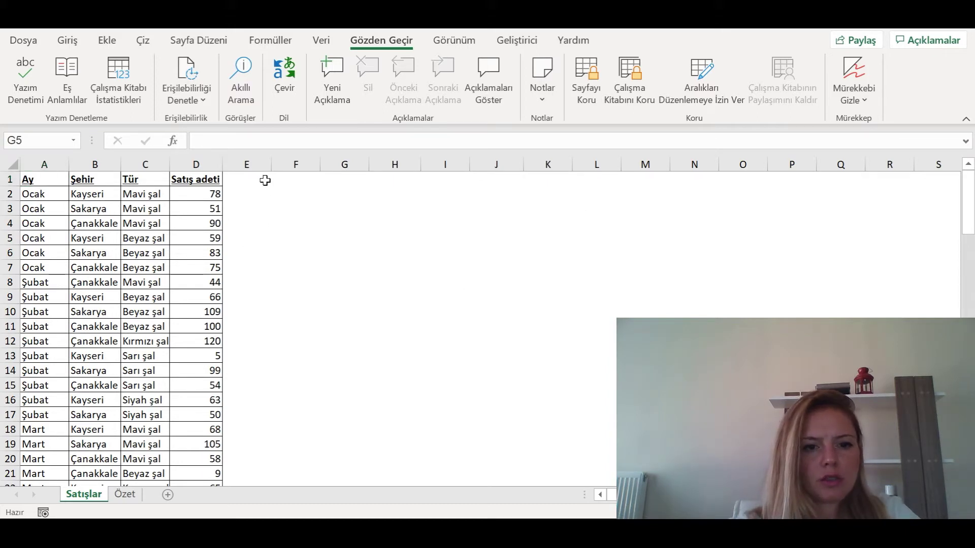
# - Untick Kilitli for cell E2 on the Koruma tab of Hücreleri Biçimlendir
pyautogui.click(249, 196)
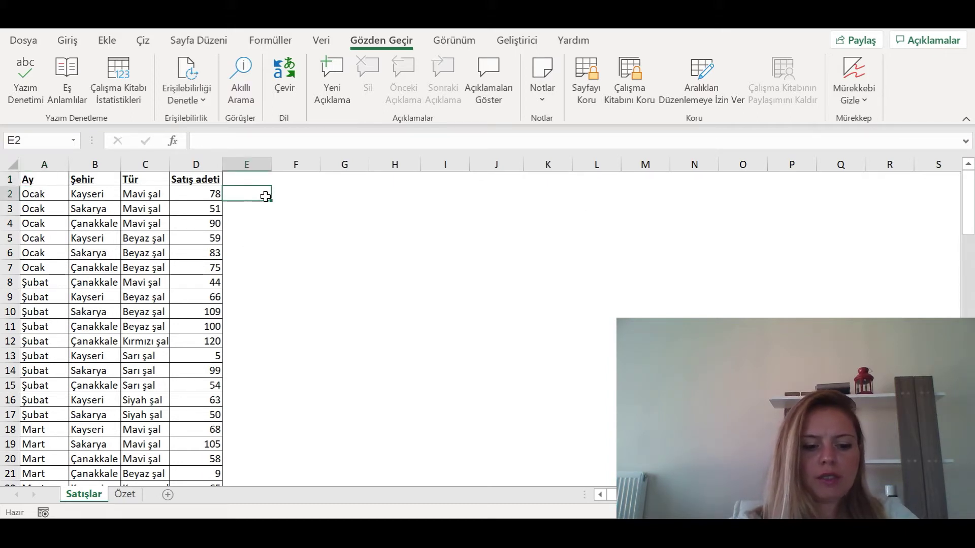
pyautogui.rightClick(265, 196)
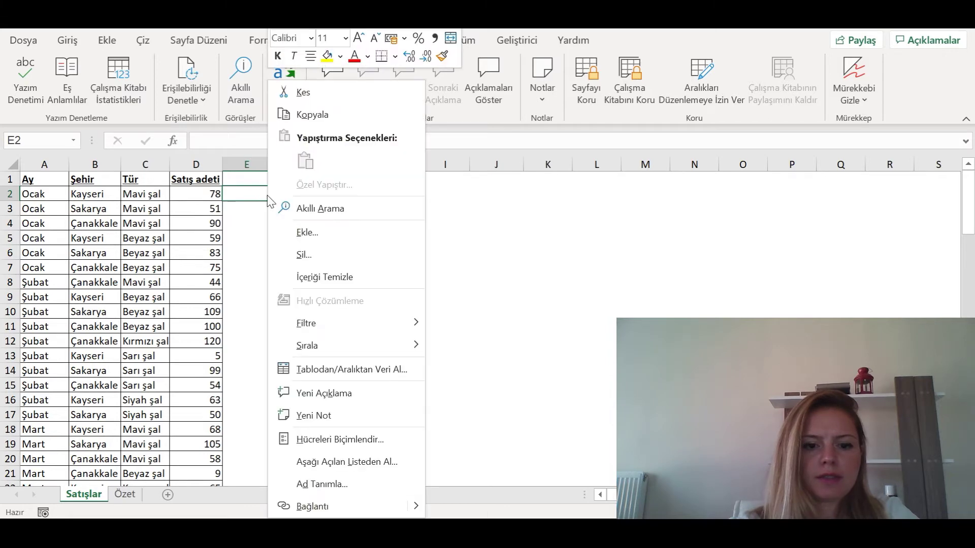
pyautogui.click(324, 440)
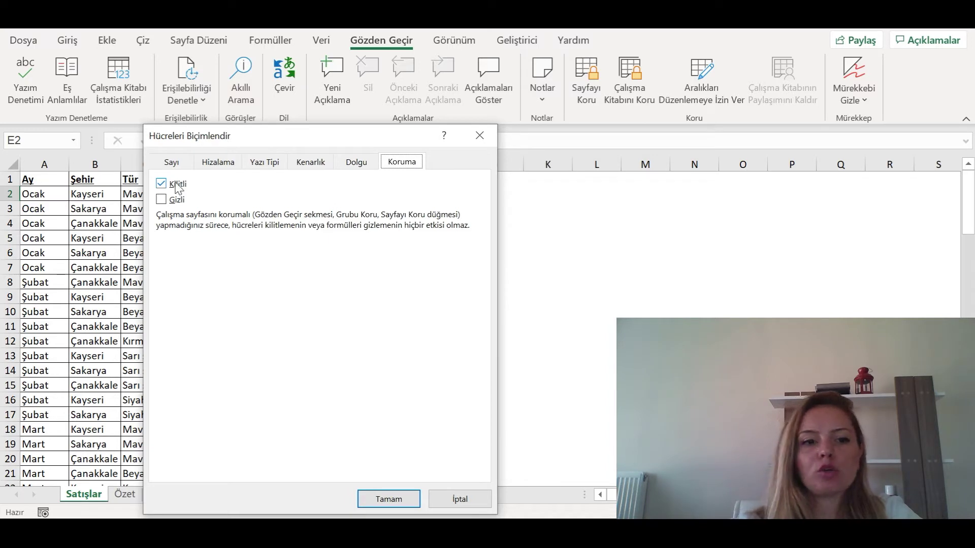
pyautogui.click(163, 186)
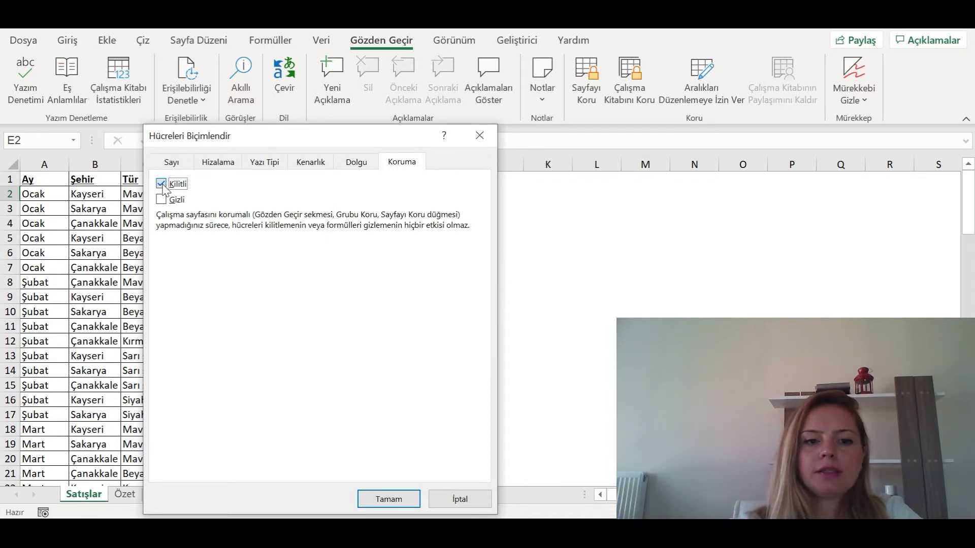
pyautogui.click(406, 500)
# - Fill cell E2 with yellow from the Giriş tab
pyautogui.click(67, 41)
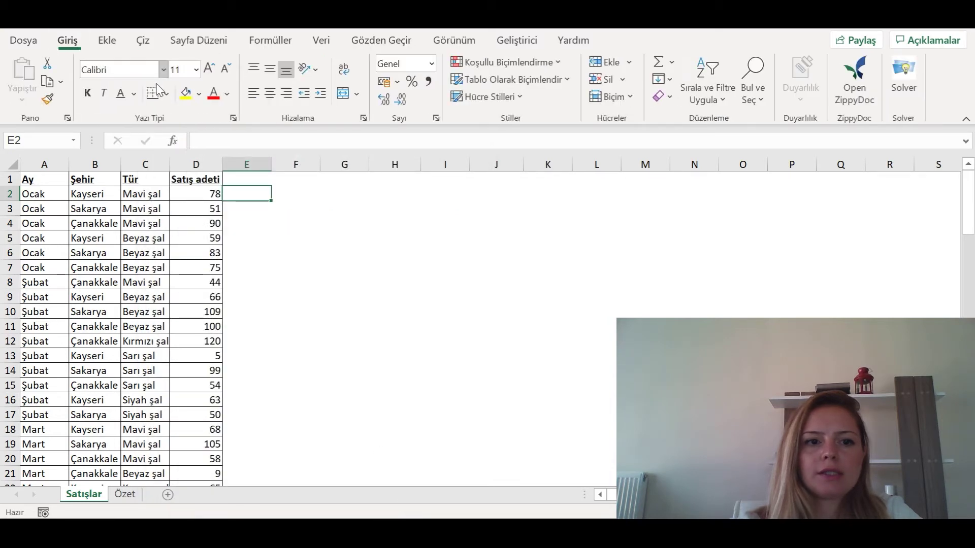
pyautogui.click(185, 94)
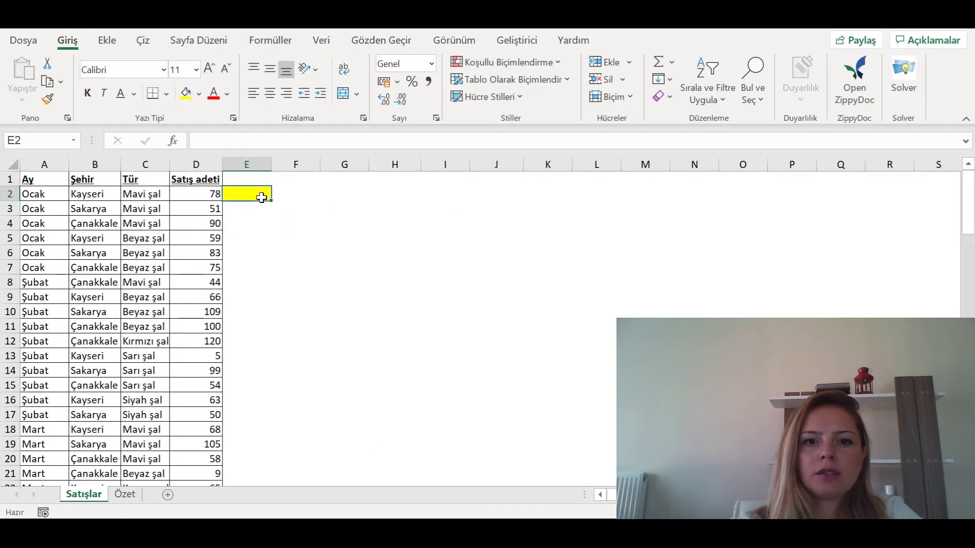
pyautogui.click(394, 42)
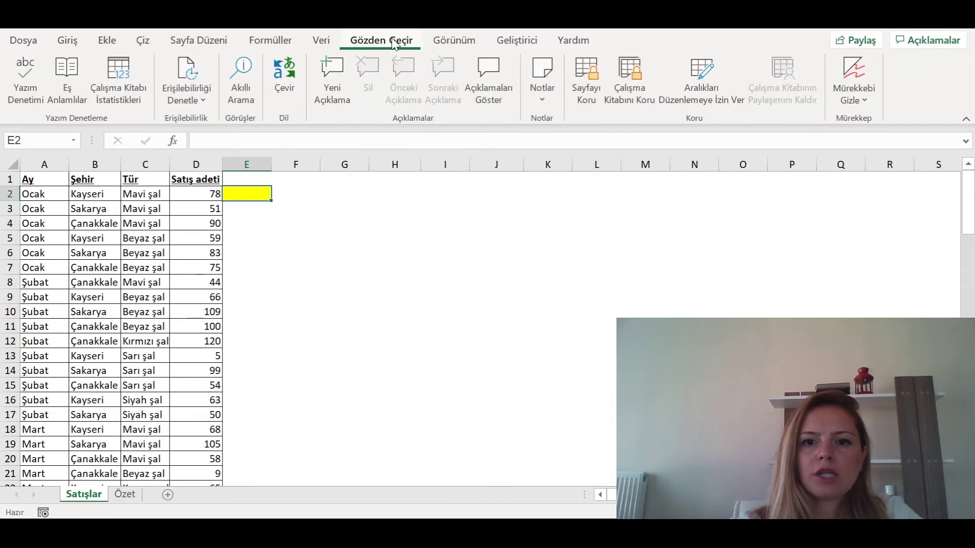
# - Protect the Satışlar sheet again with its password, confirming it twice
pyautogui.click(588, 81)
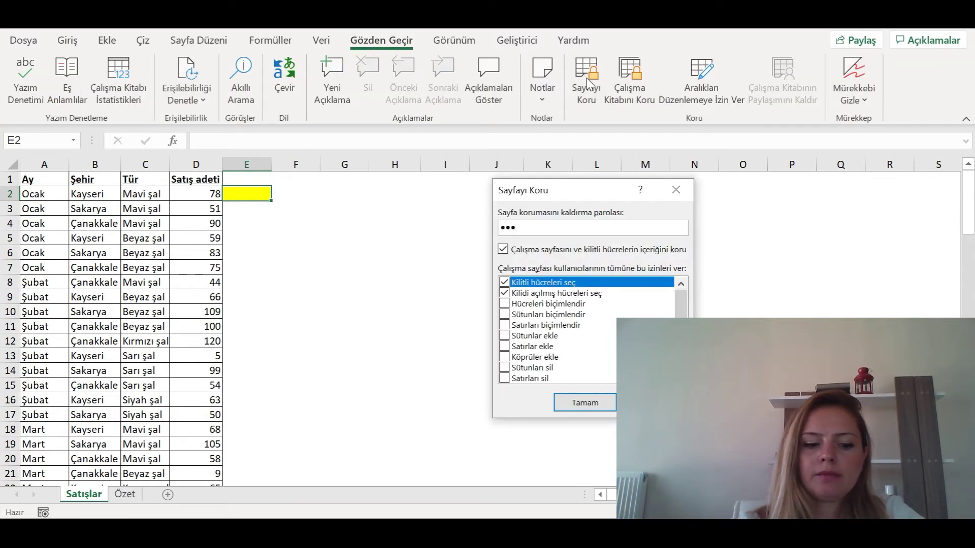
pyautogui.press('Return')
pyautogui.write('••')
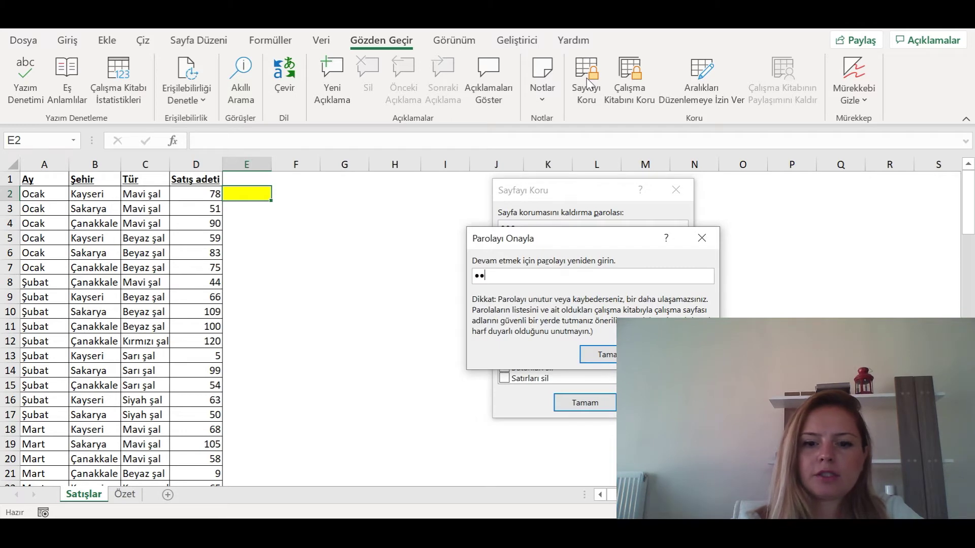
pyautogui.write('•')
pyautogui.press('Return')
pyautogui.press('Escape')
# - Type DFSFDS into unlocked E2, then confirm locked G2 and the Mavi şal cell refuse edits
pyautogui.write('DFSFD')
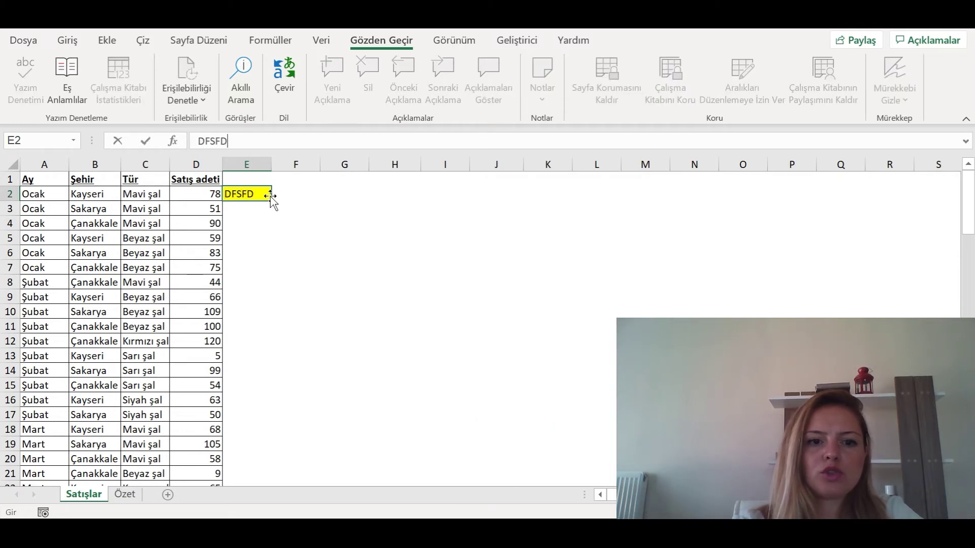
pyautogui.write('S')
pyautogui.press('Right')
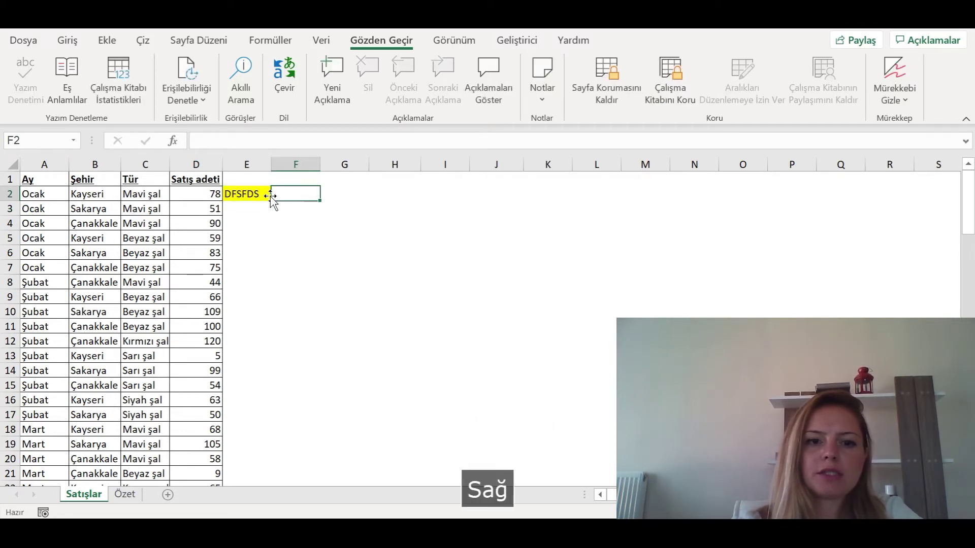
pyautogui.press('Right')
pyautogui.press('d')
pyautogui.press('Escape')
pyautogui.press('Left')
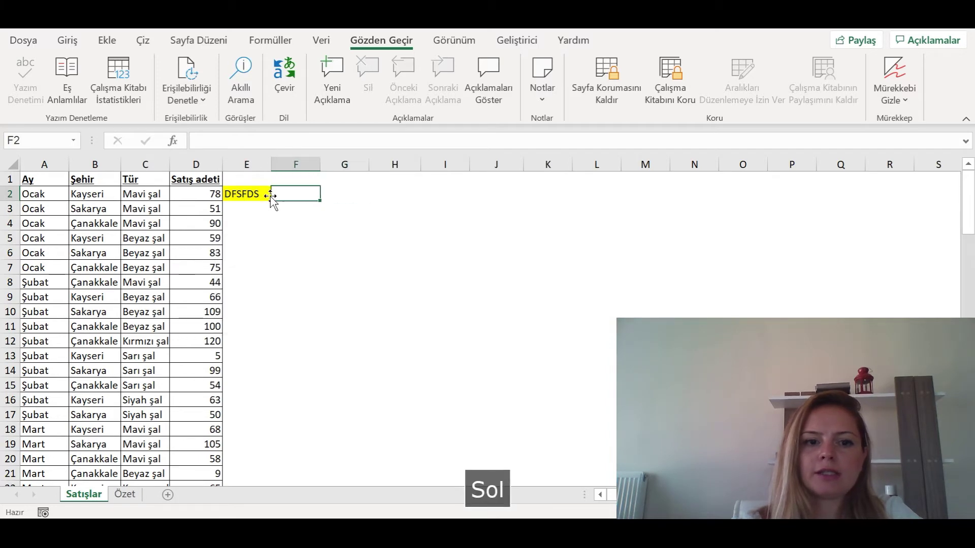
pyautogui.press('Left')
pyautogui.press('Left')
pyautogui.press('Left')
pyautogui.press('d')
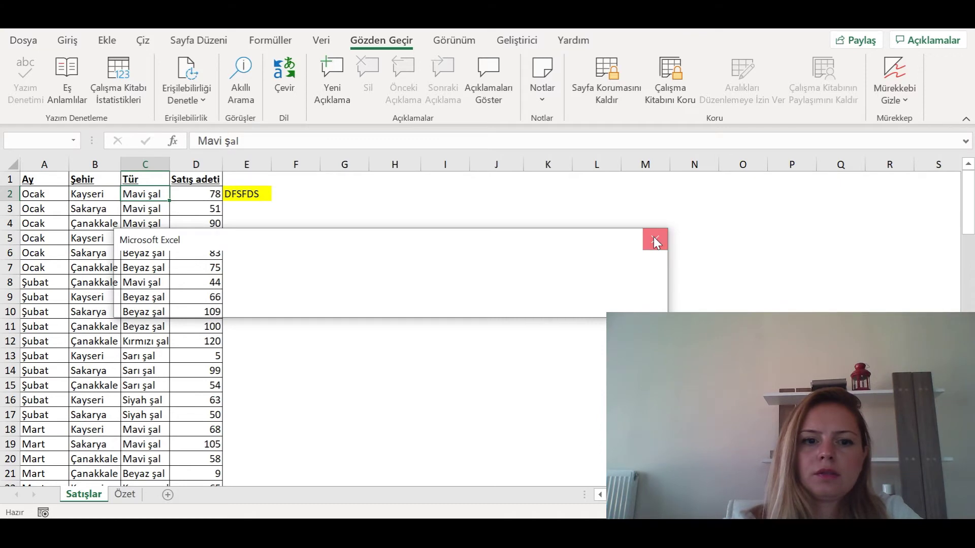
pyautogui.click(654, 242)
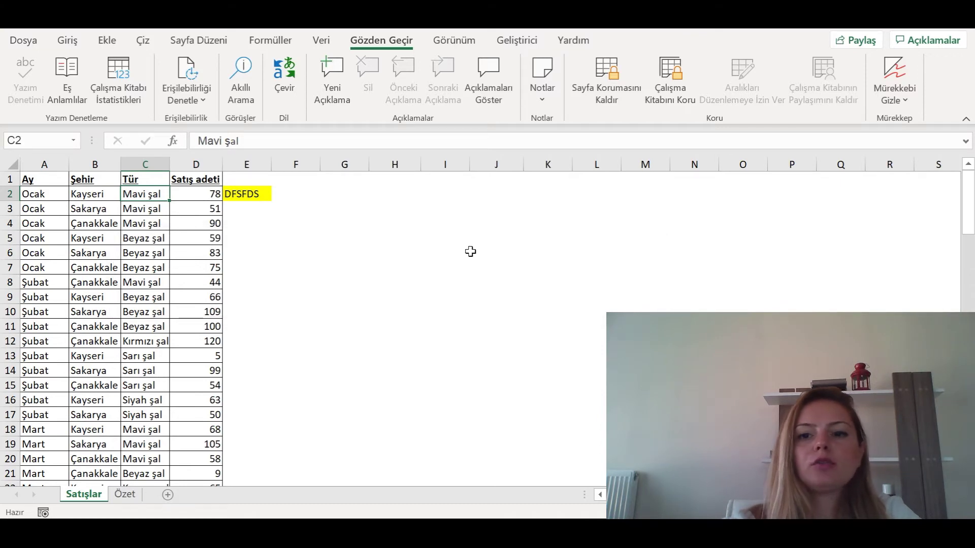
# - Remove the sheet protection again and select the whole worksheet
pyautogui.click(600, 98)
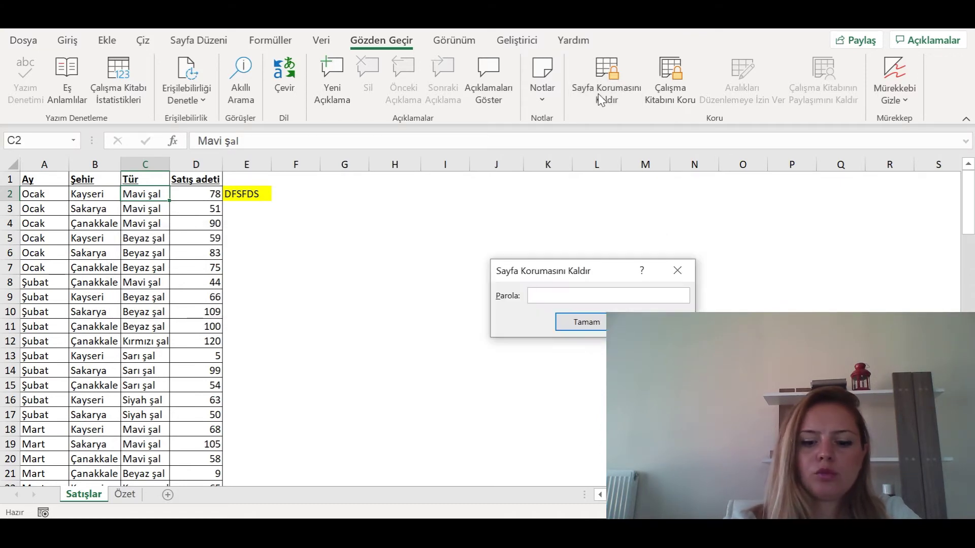
pyautogui.press('Return')
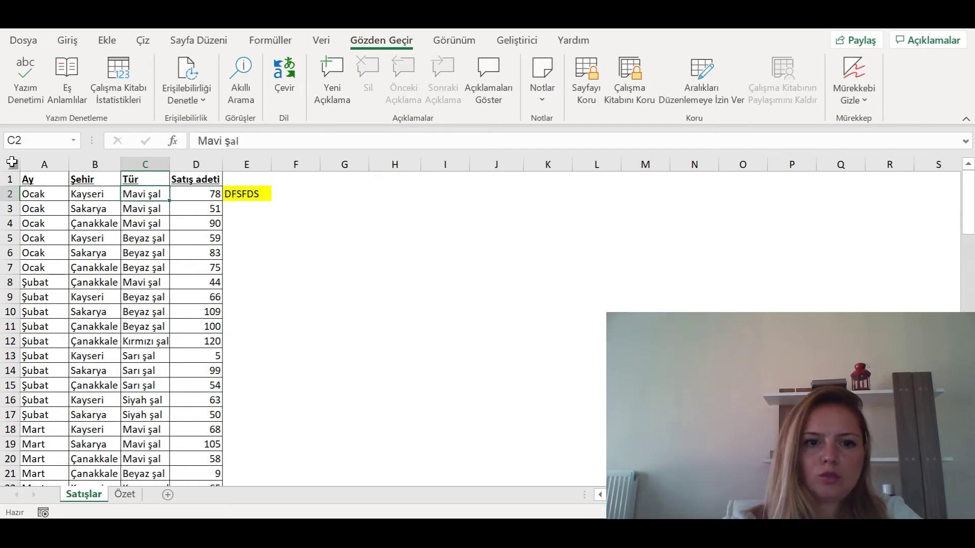
pyautogui.click(12, 162)
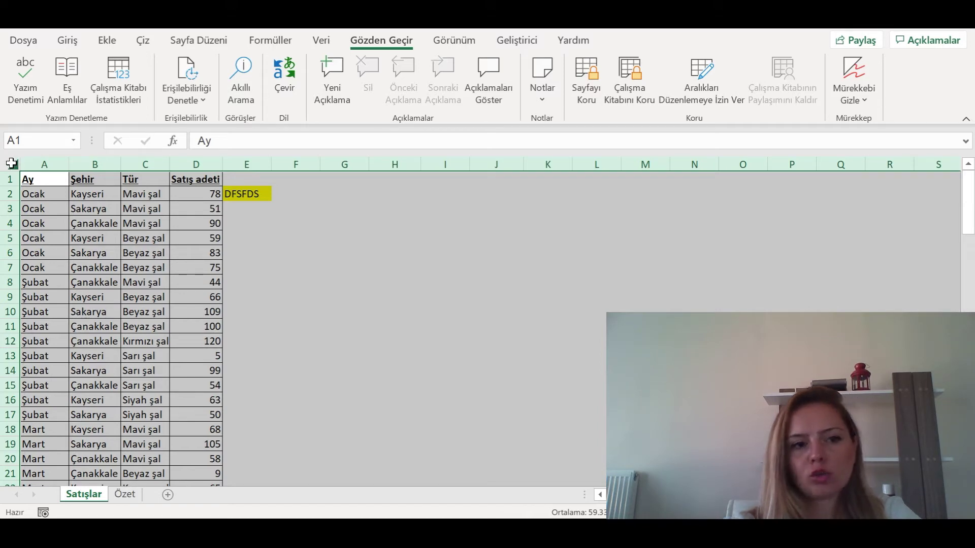
# - Unlock every cell on the sheet by unticking Kilitli in the Koruma settings
pyautogui.hotkey('ctrl', '1')
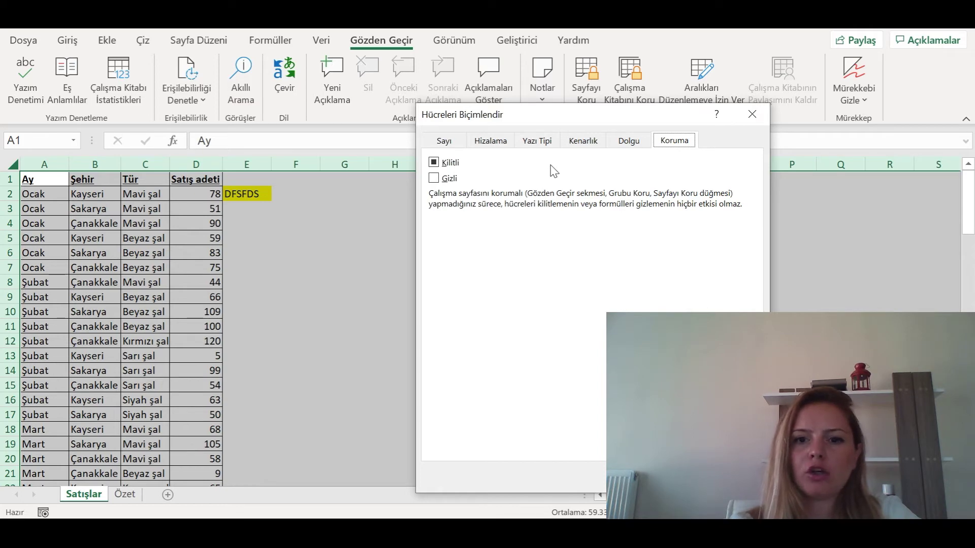
pyautogui.click(434, 163)
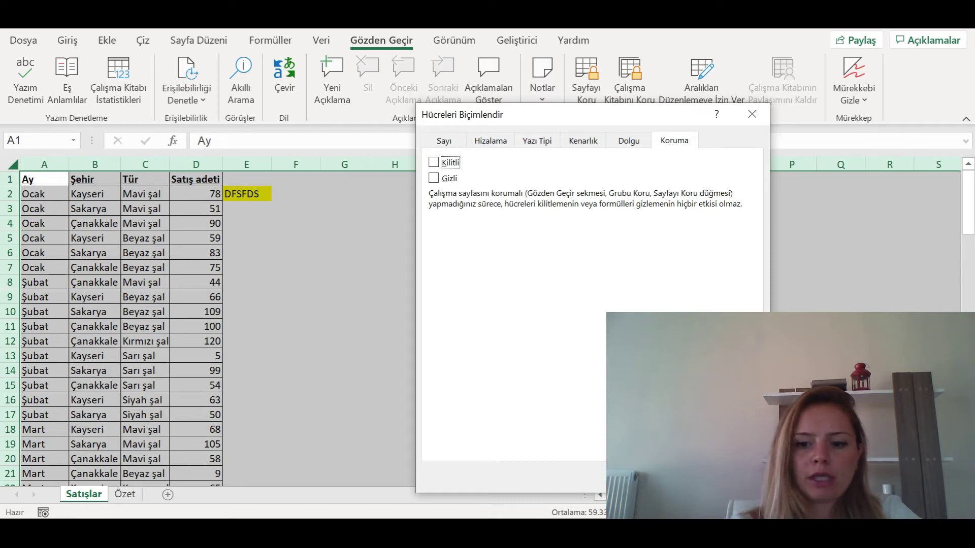
pyautogui.click(681, 477)
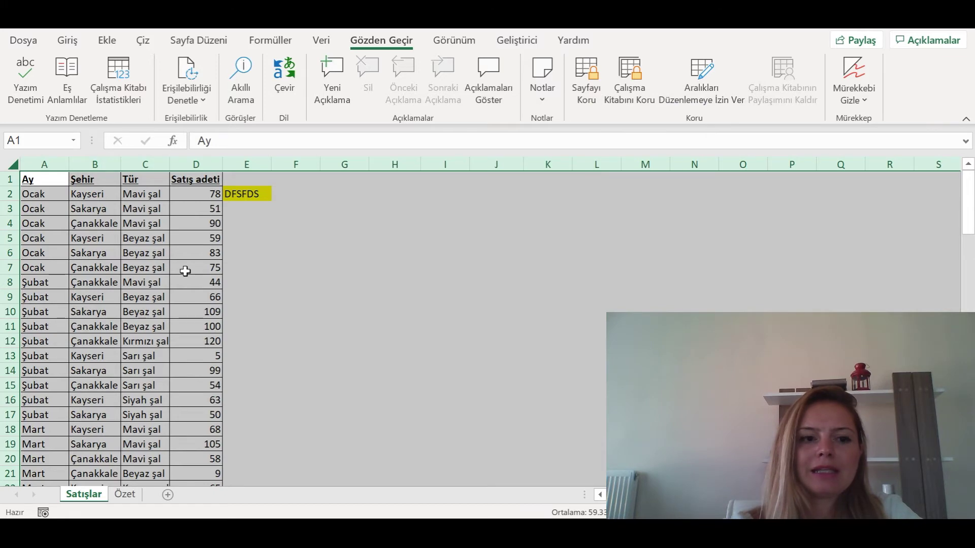
# - Lock the sales table A1:D99 again by ticking Kilitli
pyautogui.click(34, 177)
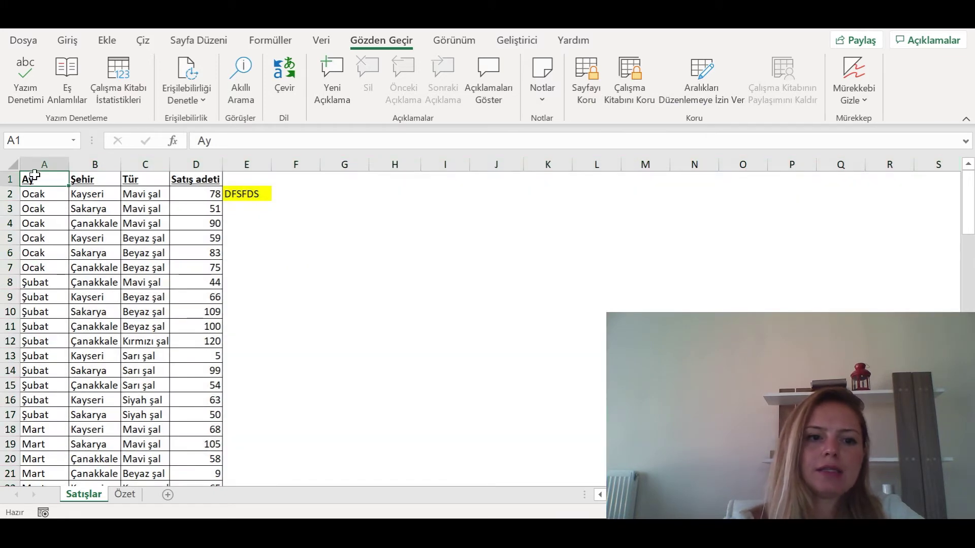
pyautogui.hotkey('shift', 'Right')
pyautogui.hotkey('shift', 'Right')
pyautogui.hotkey('shift', 'Right')
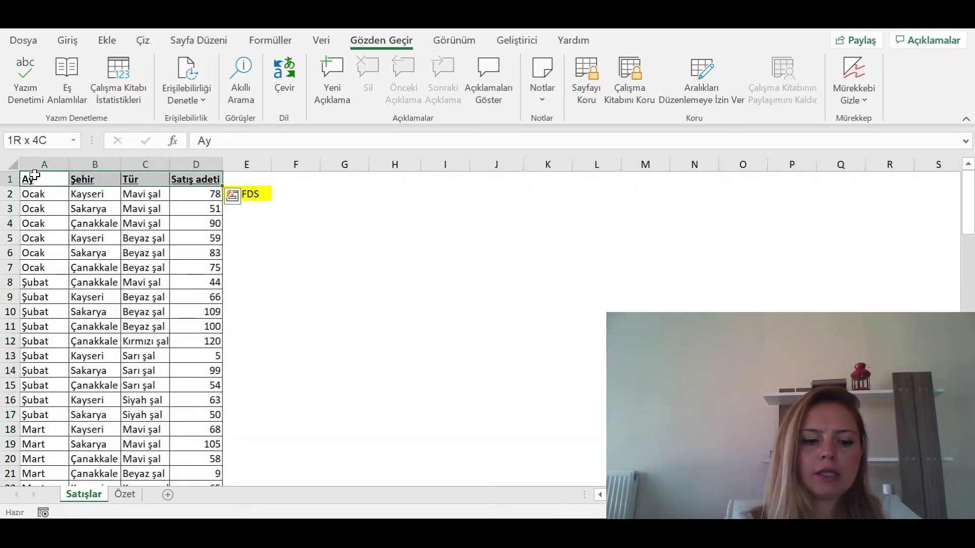
pyautogui.hotkey('ctrl', 'shift', 'Down')
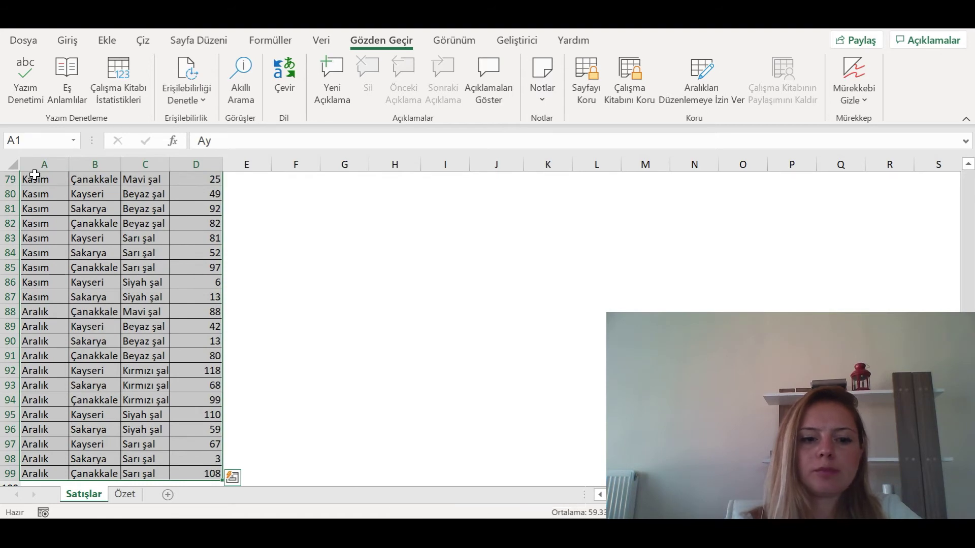
pyautogui.hotkey('ctrl', '1')
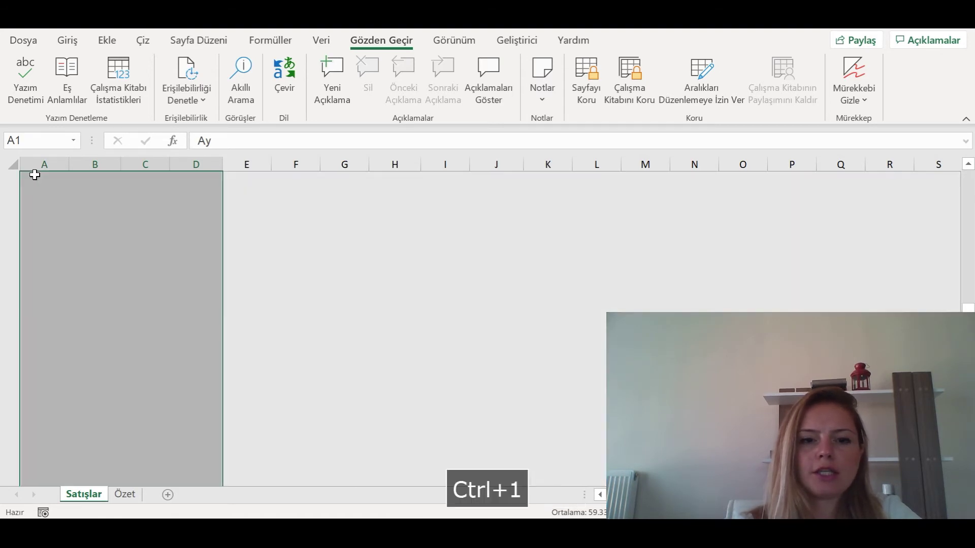
pyautogui.click(433, 162)
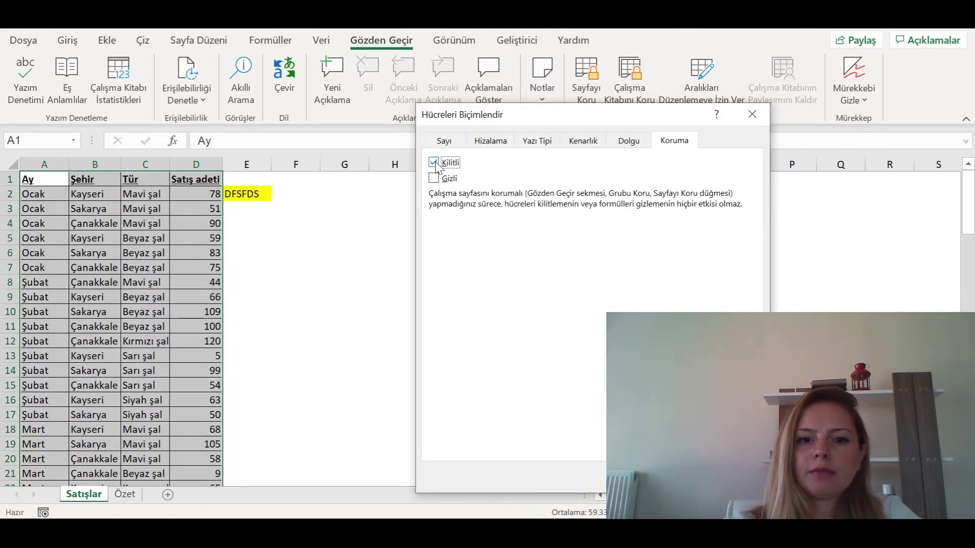
pyautogui.press('Return')
pyautogui.click(547, 312)
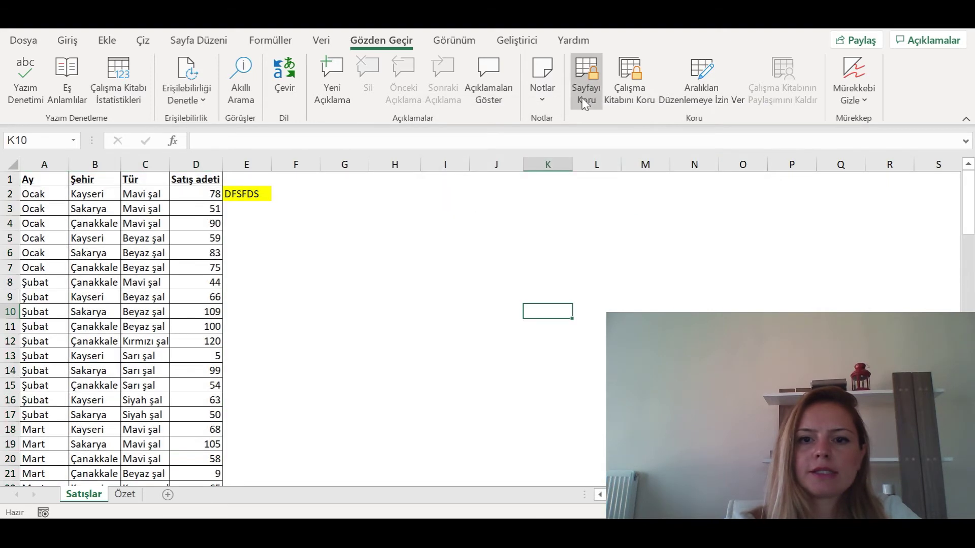
# - Protect the Satışlar sheet with Sayfayı Koru and a password, confirming it twice
pyautogui.click(587, 91)
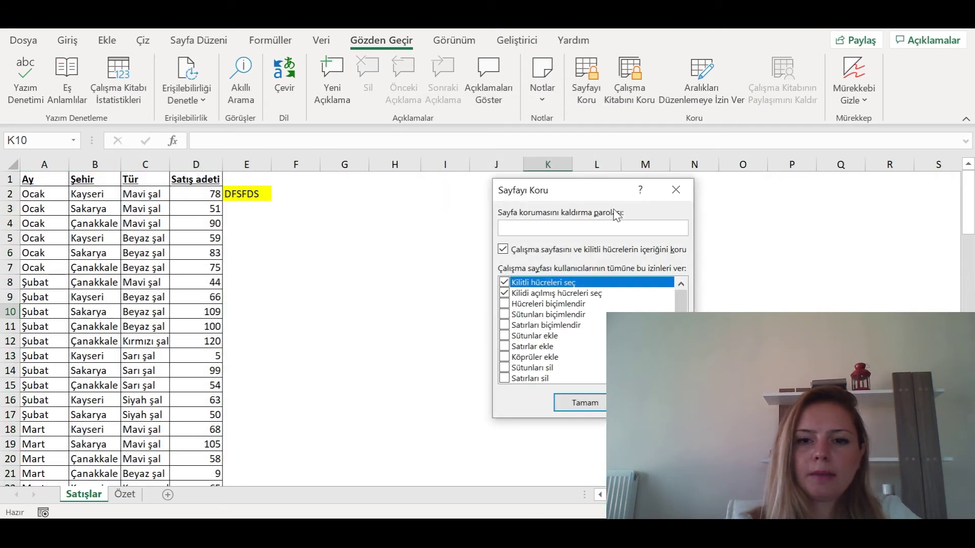
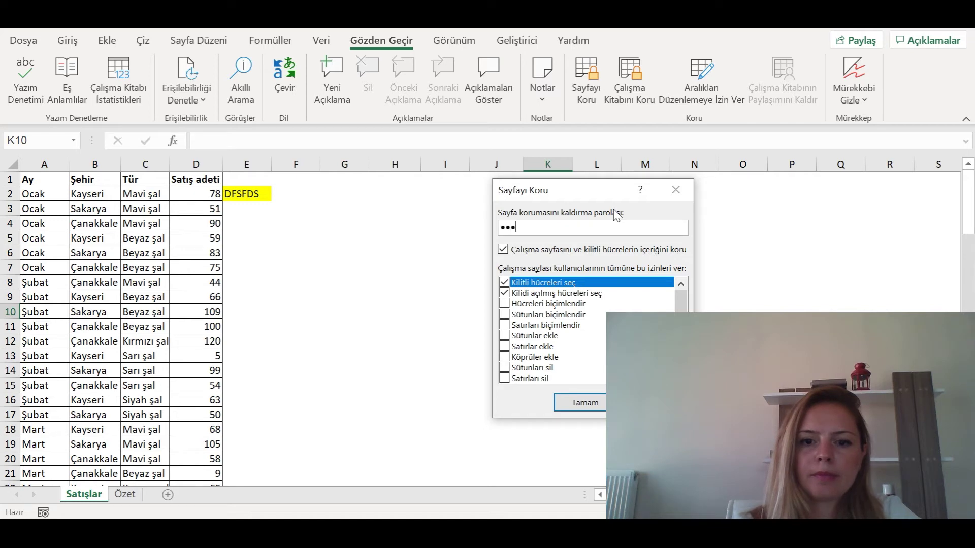
pyautogui.press('Return')
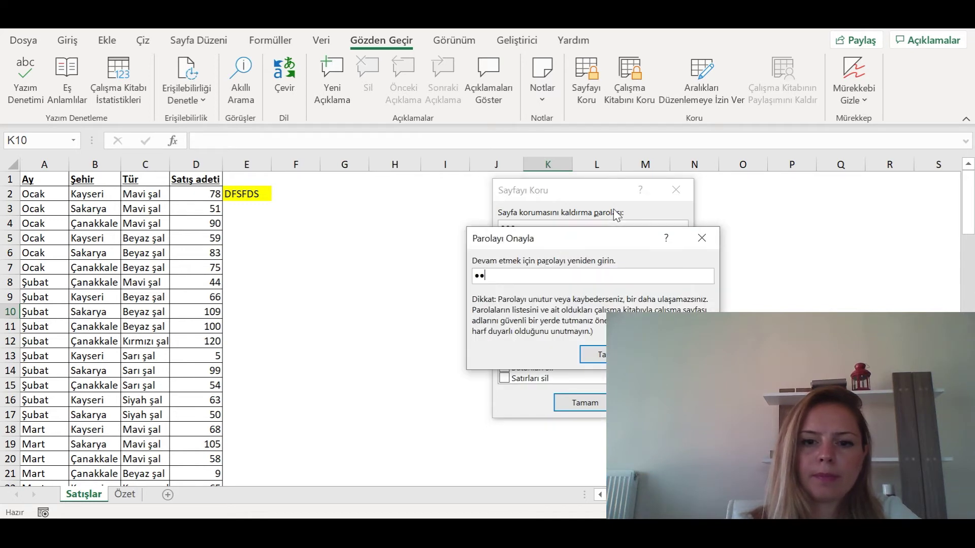
pyautogui.press('Return')
# - Try editing locked cell D5, dismiss the protection warning, and select empty H5
pyautogui.click(179, 242)
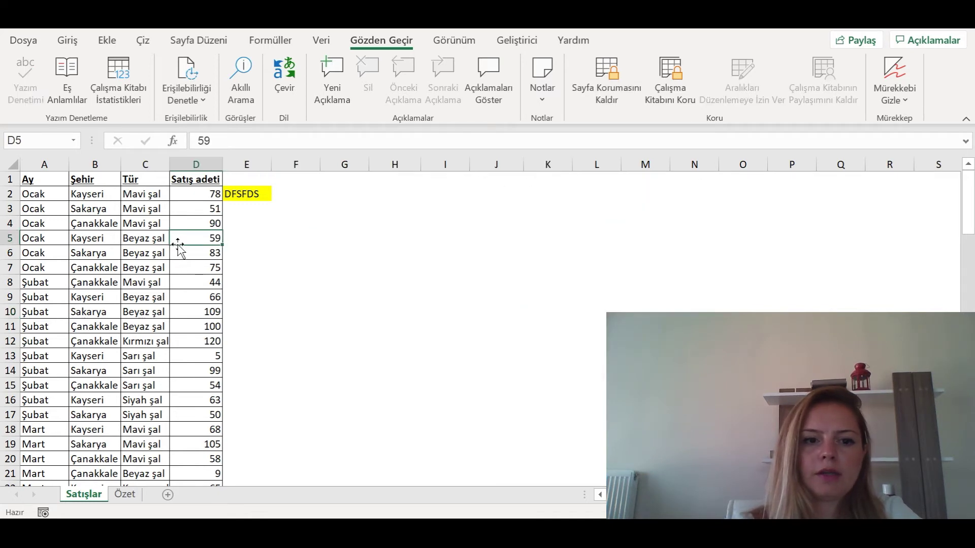
pyautogui.press('d')
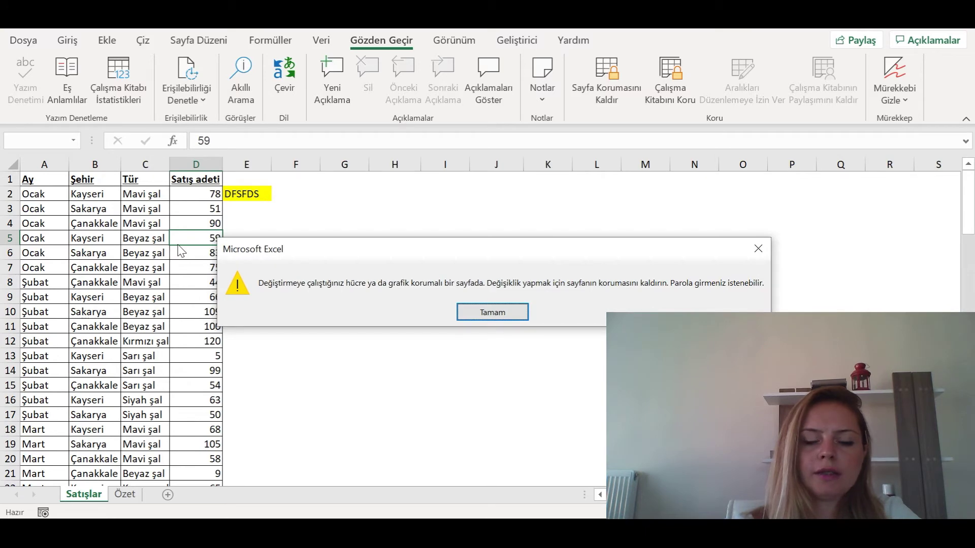
pyautogui.press('Return')
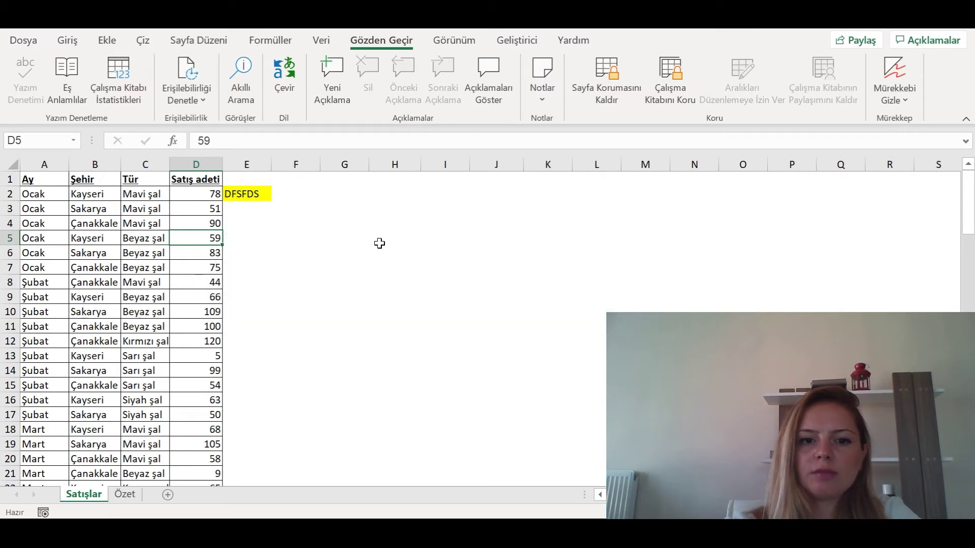
pyautogui.click(379, 241)
# - Enter test values FDF, FDDS and 1213 into H5:H7, then delete them
pyautogui.write('FDF')
pyautogui.press('Return')
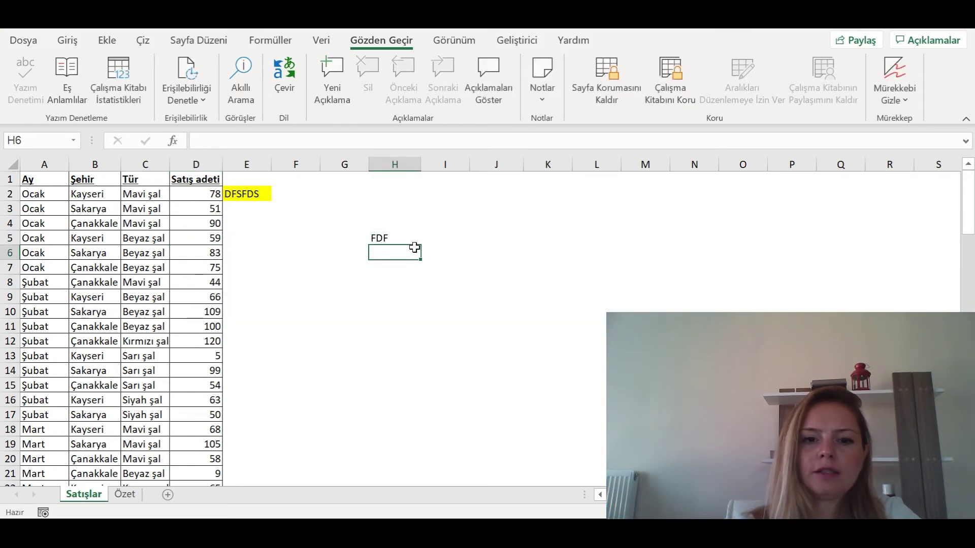
pyautogui.press('Up')
pyautogui.press('Delete')
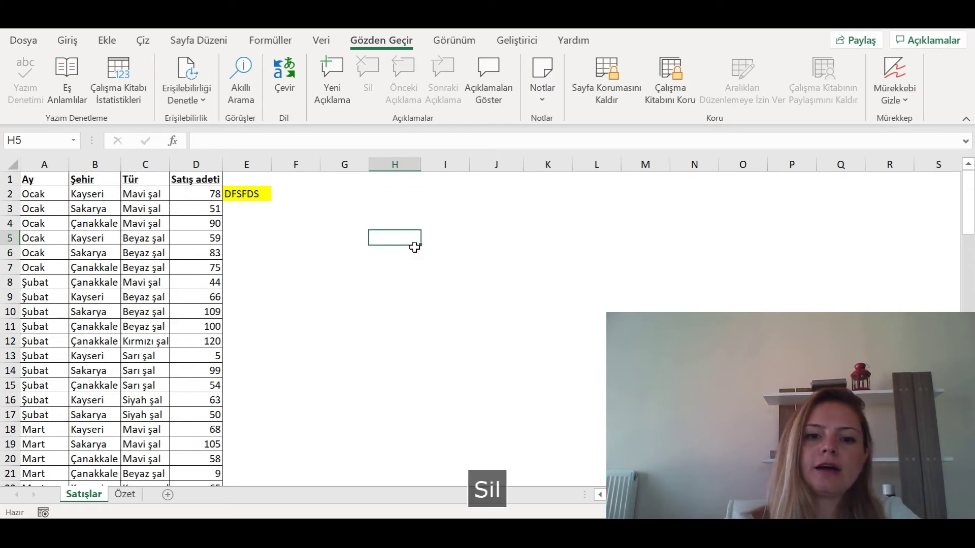
pyautogui.press('Down')
pyautogui.write('FDDS')
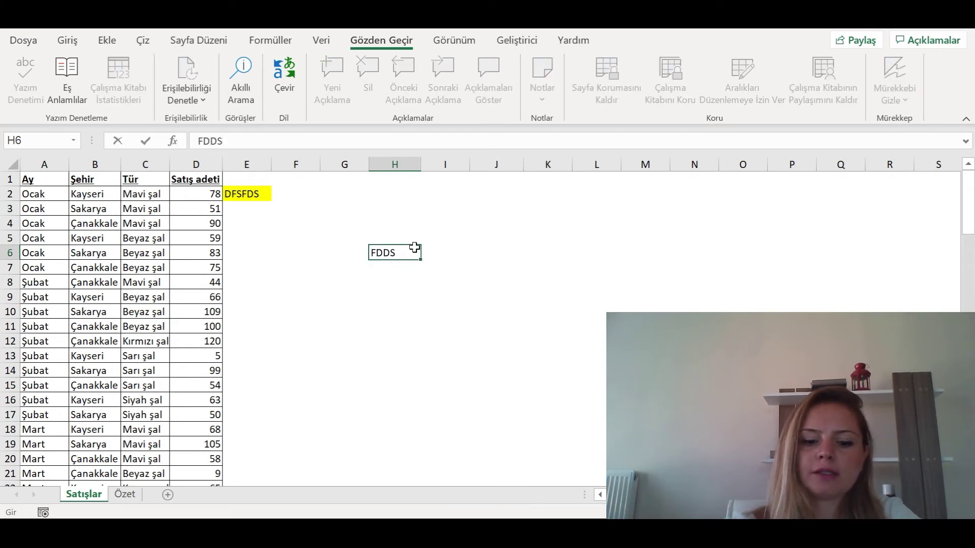
pyautogui.press('Return')
pyautogui.write('1213')
pyautogui.press('Return')
pyautogui.press('Up')
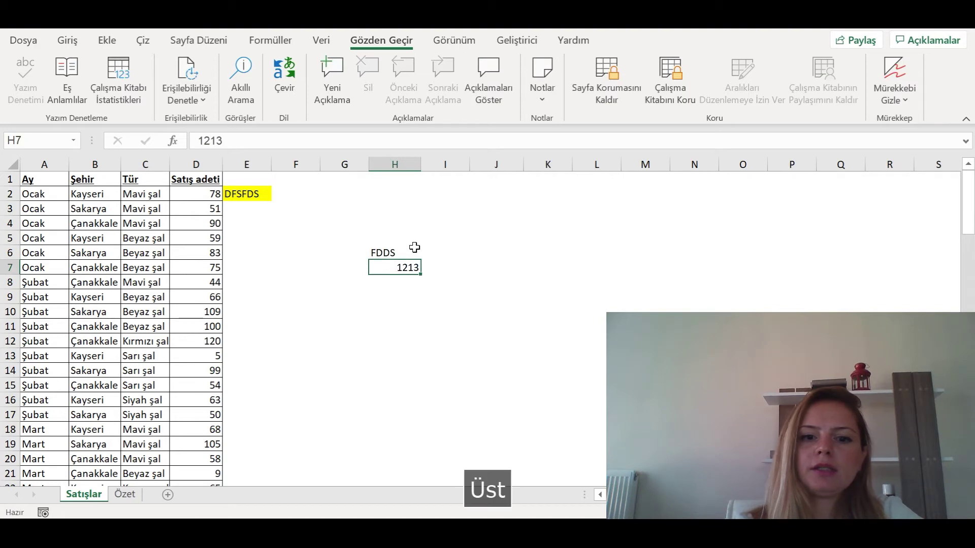
pyautogui.moveTo(414, 268); pyautogui.dragTo(413, 249)
pyautogui.press('Delete')
# - Clear E2's DFSFDS text and yellow fill by filling blank E1 down over it
pyautogui.click(335, 241)
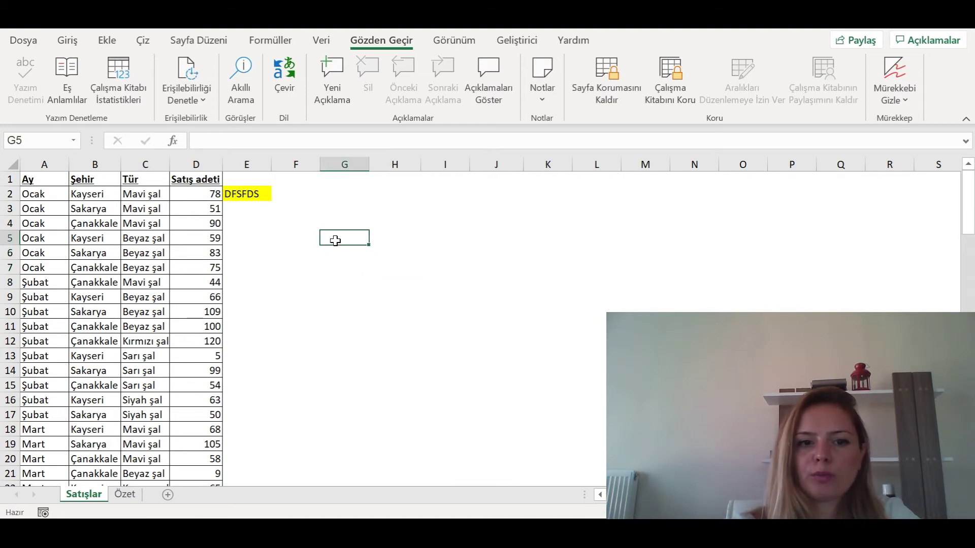
pyautogui.click(255, 181)
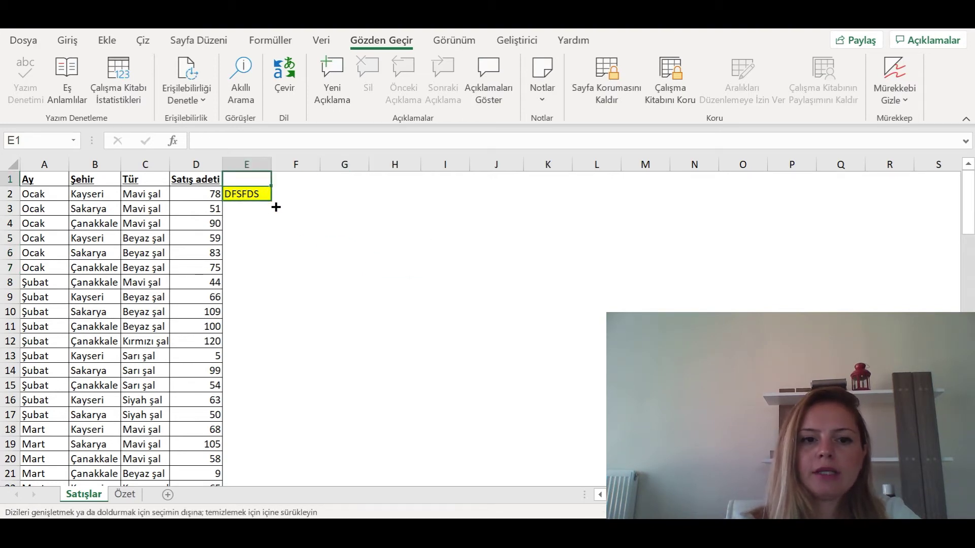
pyautogui.moveTo(276, 208); pyautogui.dragTo(277, 208)
pyautogui.click(305, 224)
pyautogui.click(342, 203)
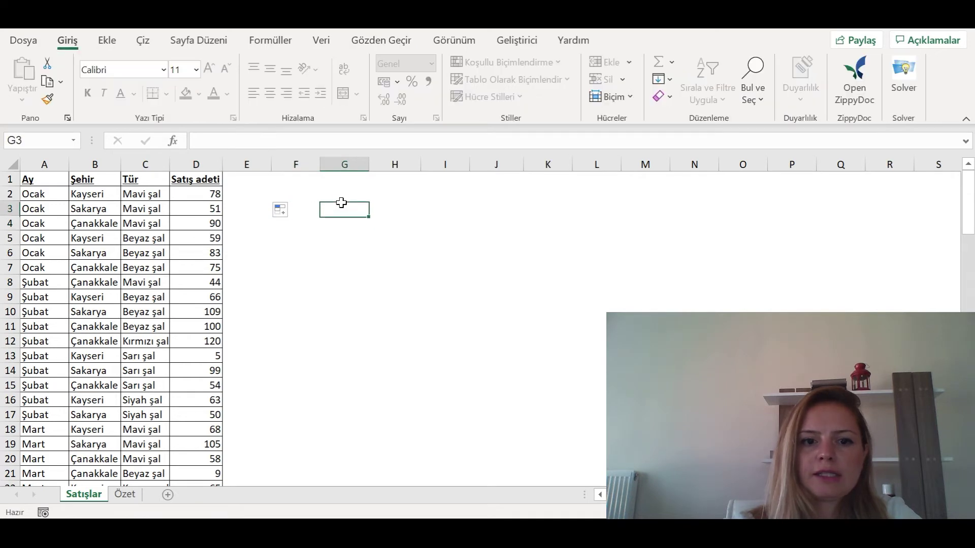
pyautogui.click(304, 221)
pyautogui.write('F')
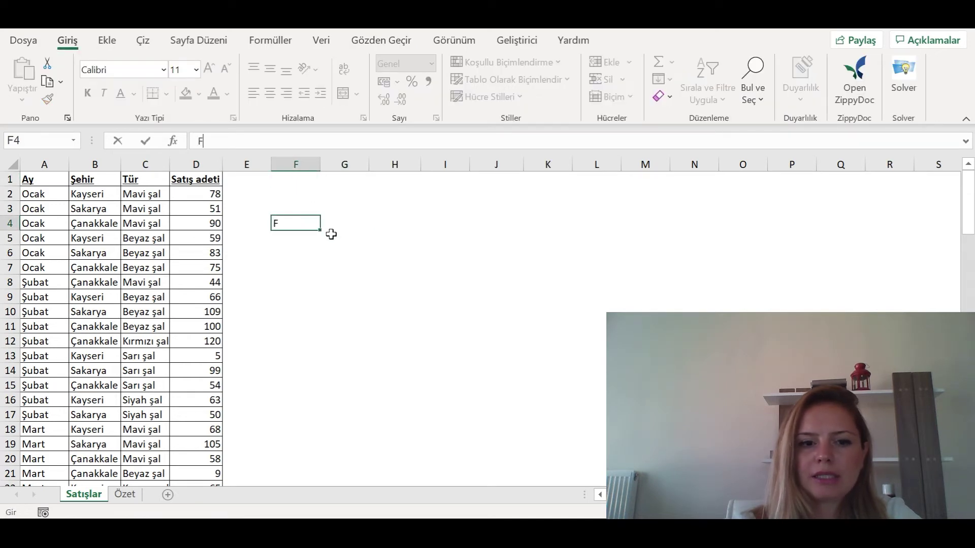
pyautogui.write('F')
pyautogui.press('Escape')
pyautogui.write('432989')
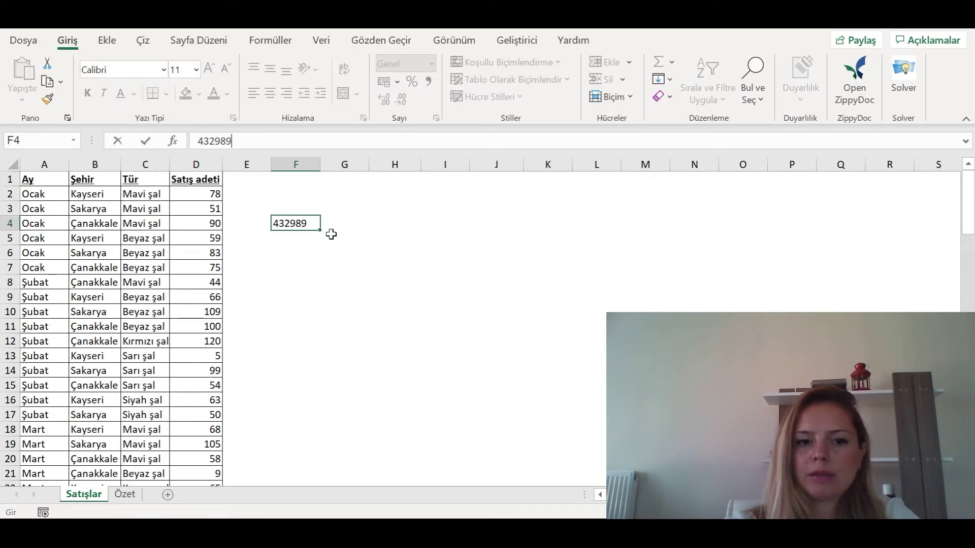
pyautogui.press('Return')
pyautogui.click(300, 220)
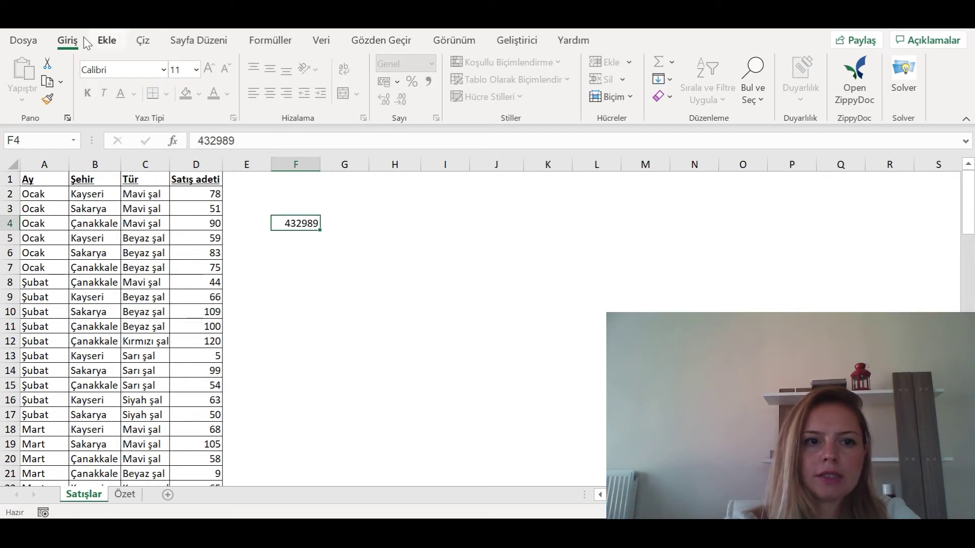
pyautogui.press('Right')
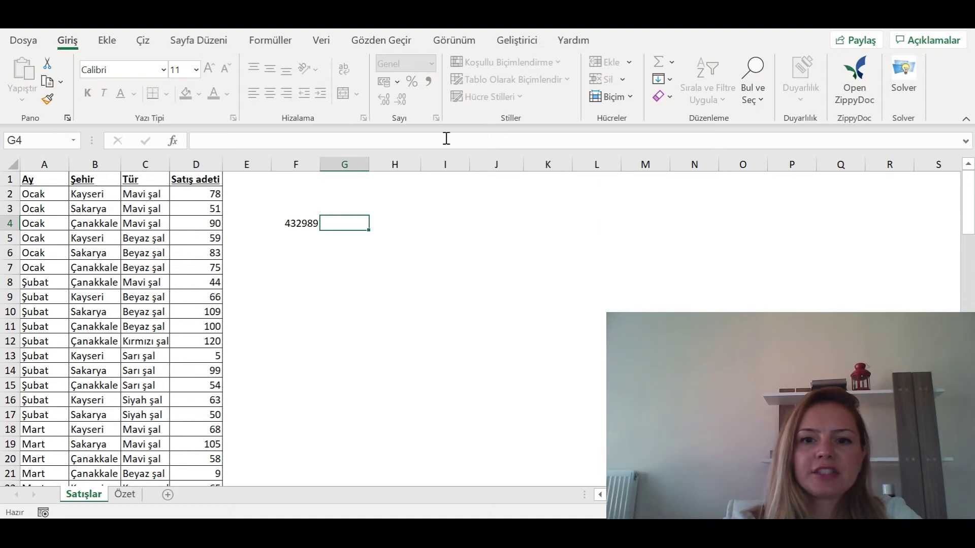
pyautogui.click(302, 223)
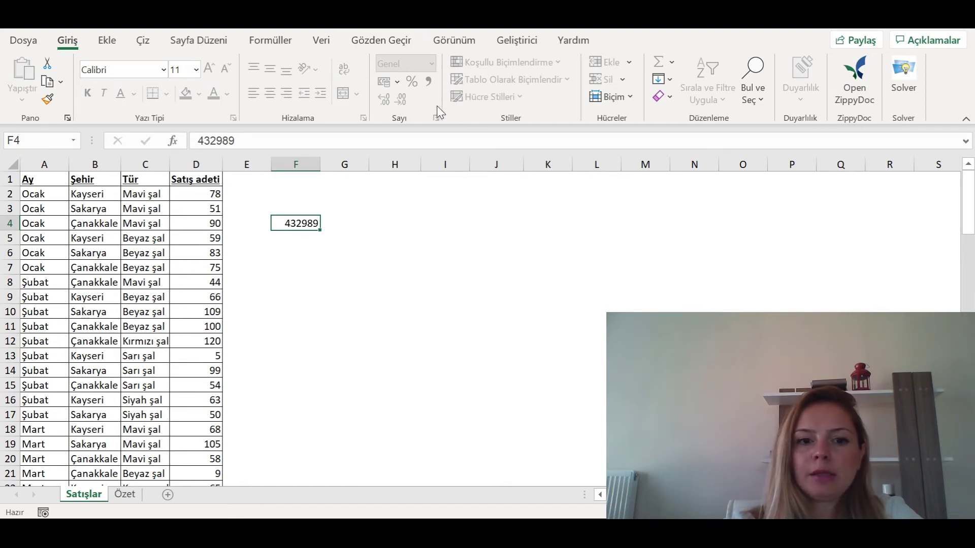
pyautogui.hotkey('ctrl', 'shift', '1')
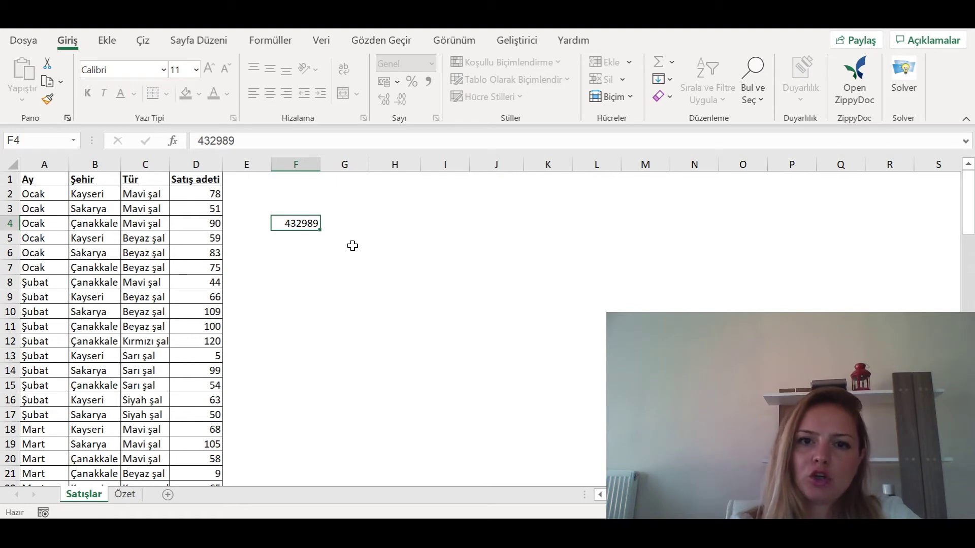
# - Unprotect the Satışlar sheet from Gözden Geçir using its password
pyautogui.click(381, 41)
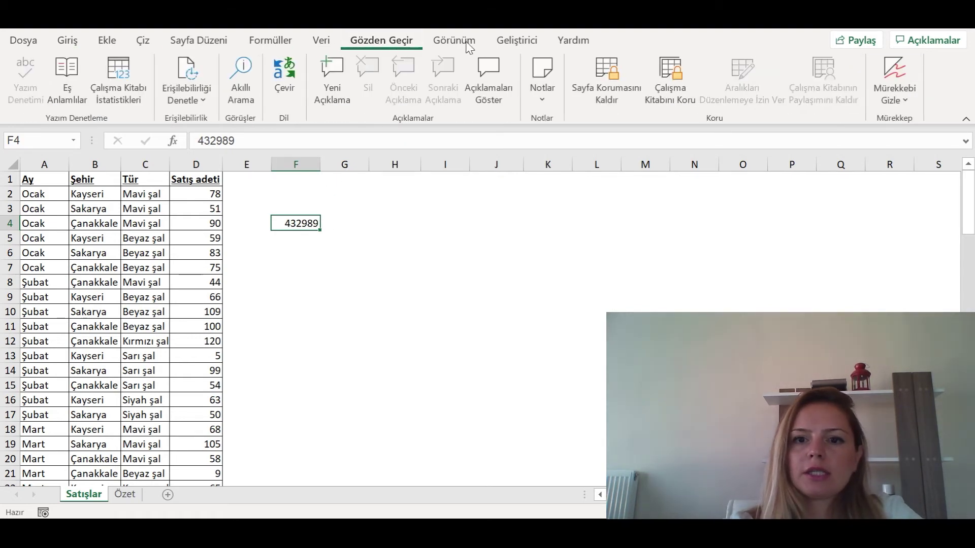
pyautogui.click(601, 89)
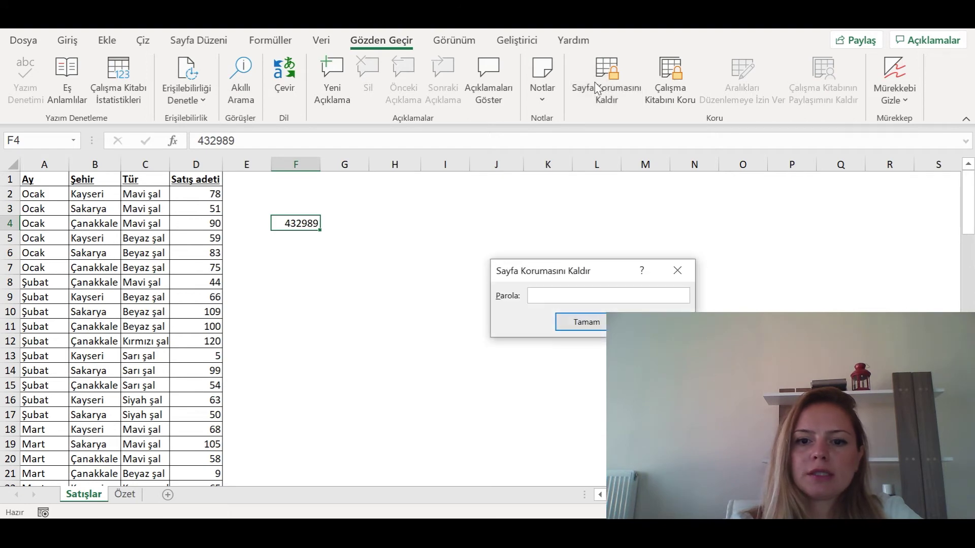
pyautogui.press('Return')
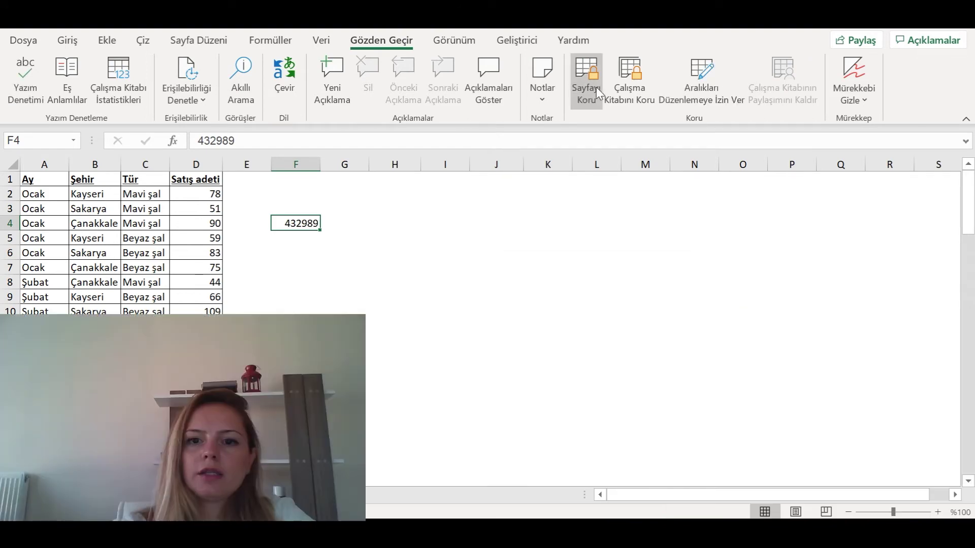
# - Protect the sheet again with a password, now also allowing Hücreleri biçimlendir
pyautogui.click(599, 91)
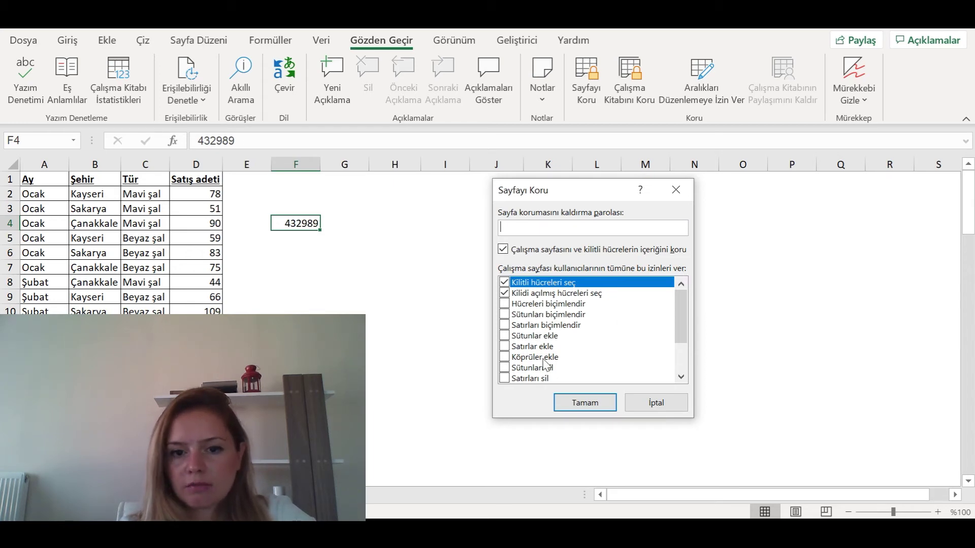
pyautogui.click(504, 304)
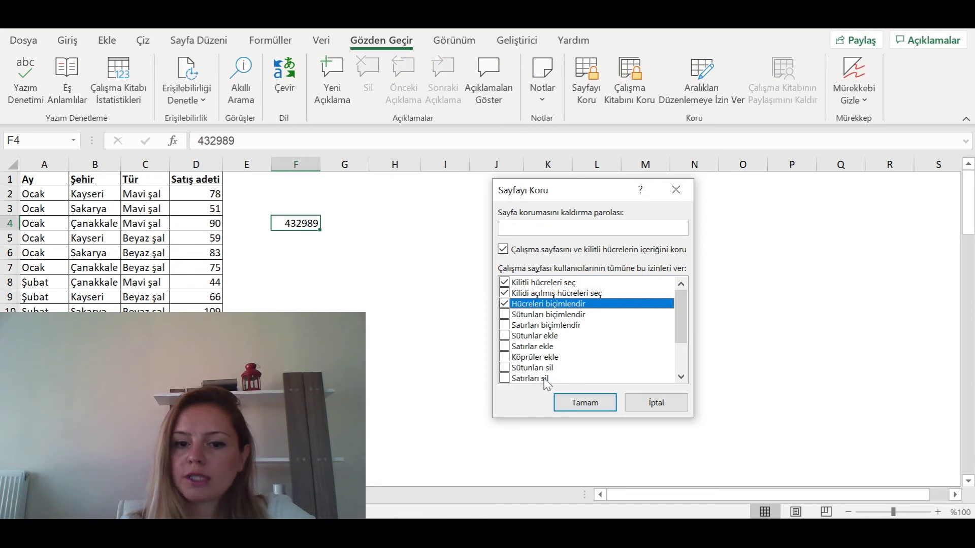
pyautogui.scroll(-2, 583, 351)
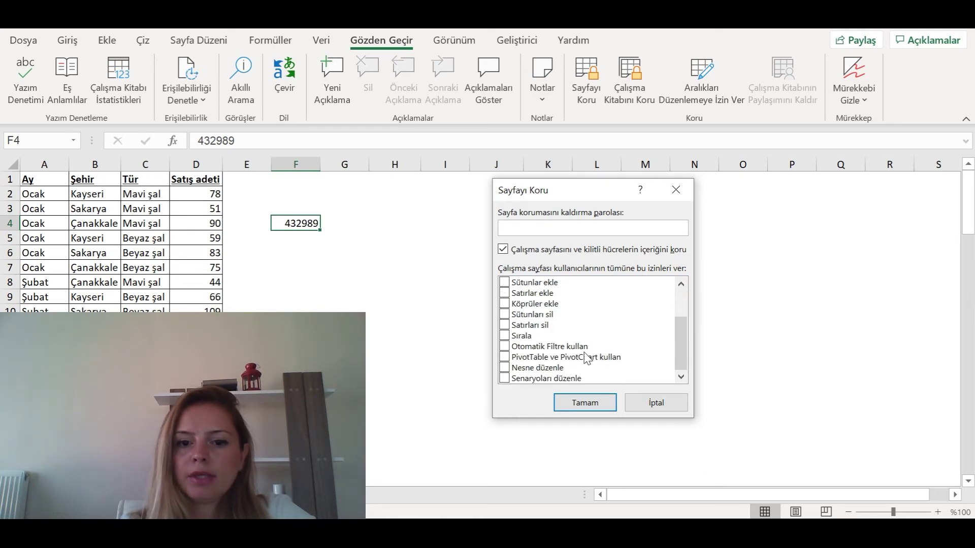
pyautogui.scroll(2, 587, 355)
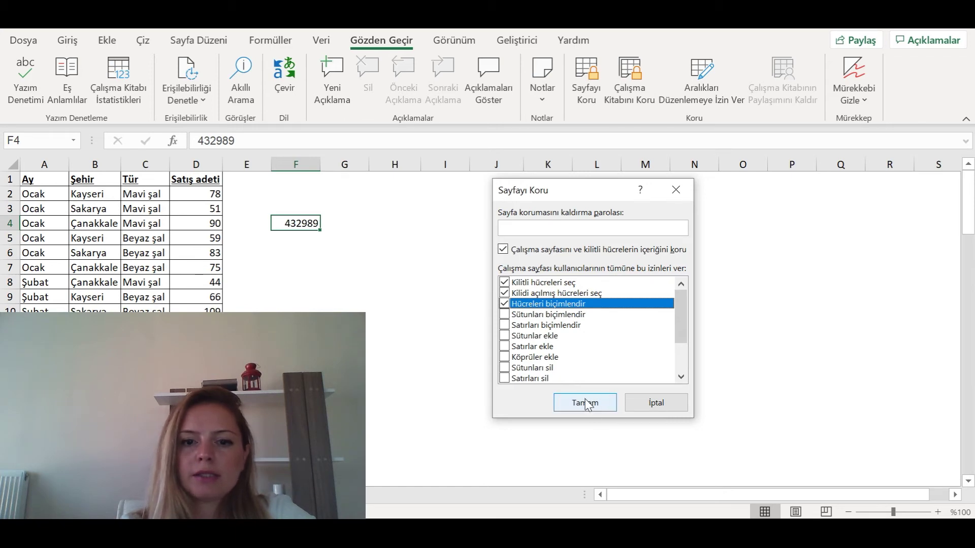
pyautogui.click(550, 229)
pyautogui.write('•••')
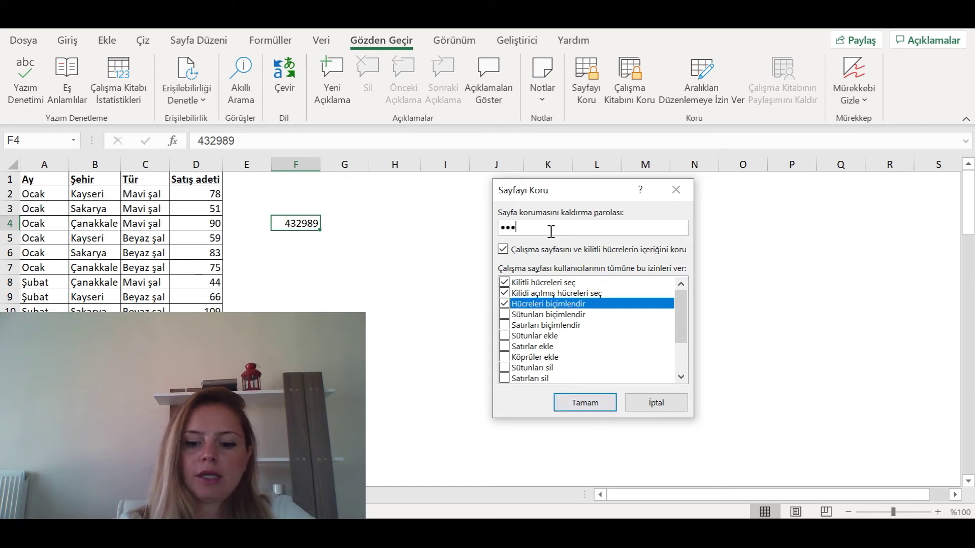
pyautogui.press('Return')
pyautogui.write('•••')
pyautogui.press('Return')
pyautogui.click(68, 40)
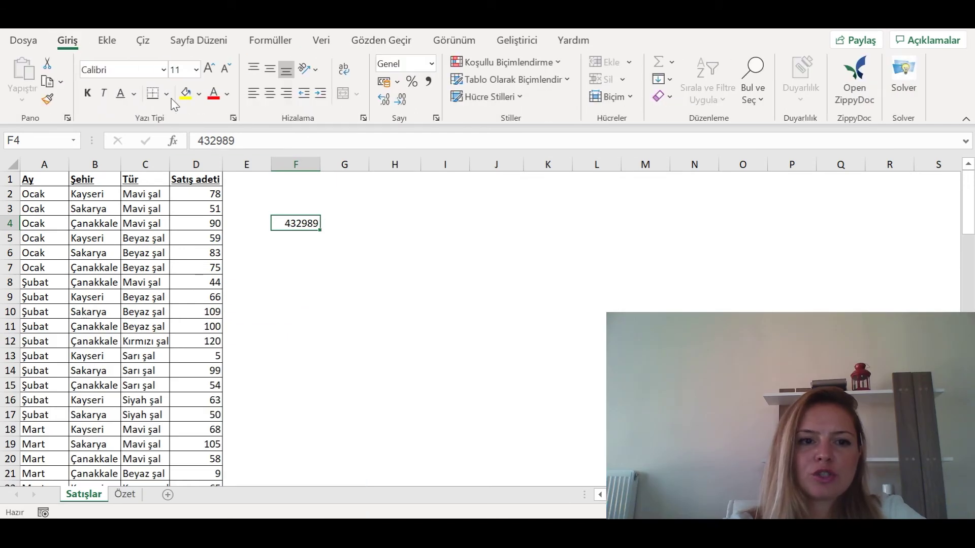
# - Give F4 a yellow fill, red font colour and the Amasis MT Pro Light font
pyautogui.click(182, 92)
pyautogui.click(353, 236)
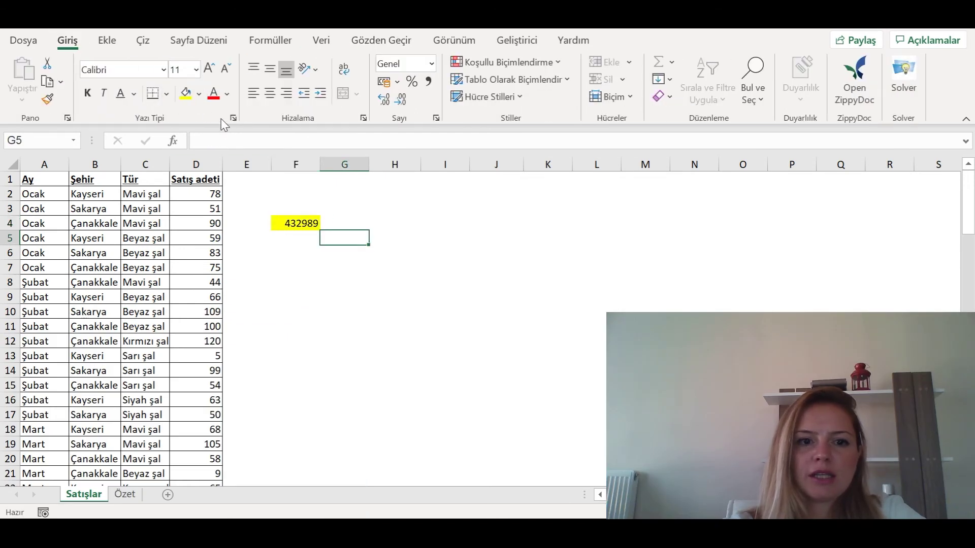
pyautogui.click(295, 224)
pyautogui.click(213, 93)
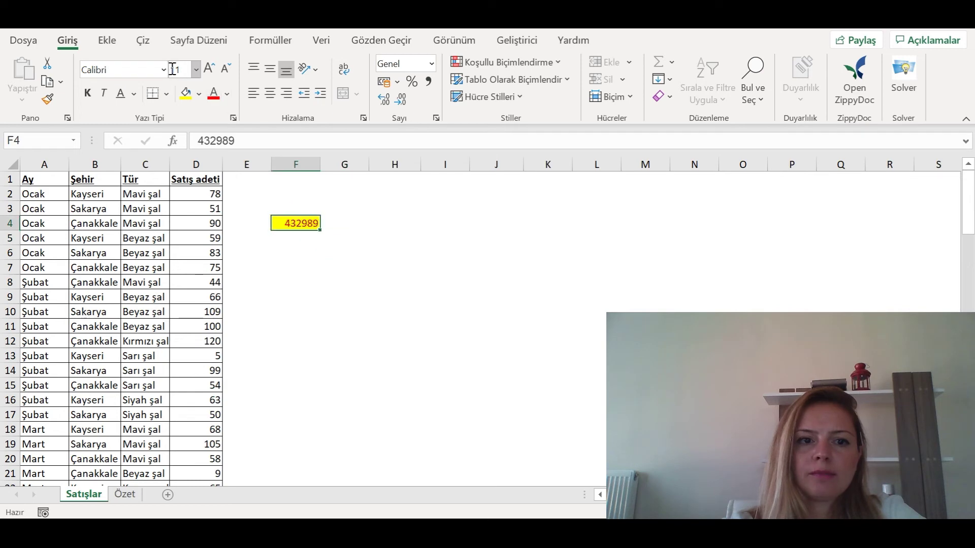
pyautogui.click(164, 71)
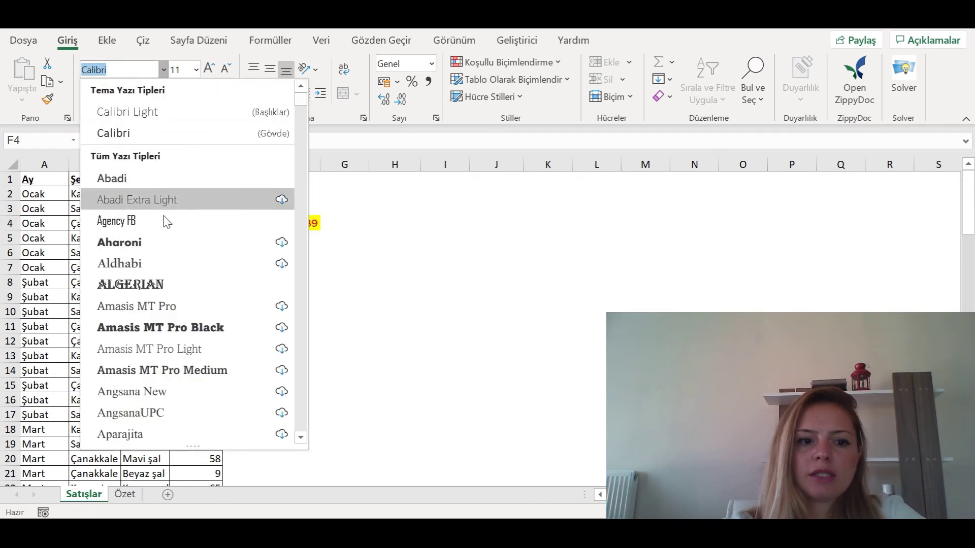
pyautogui.click(168, 349)
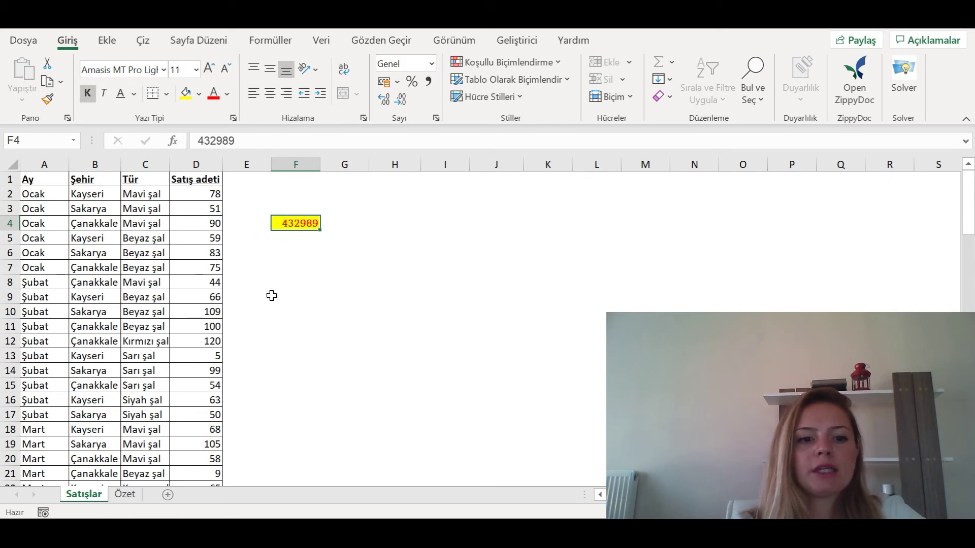
pyautogui.click(196, 212)
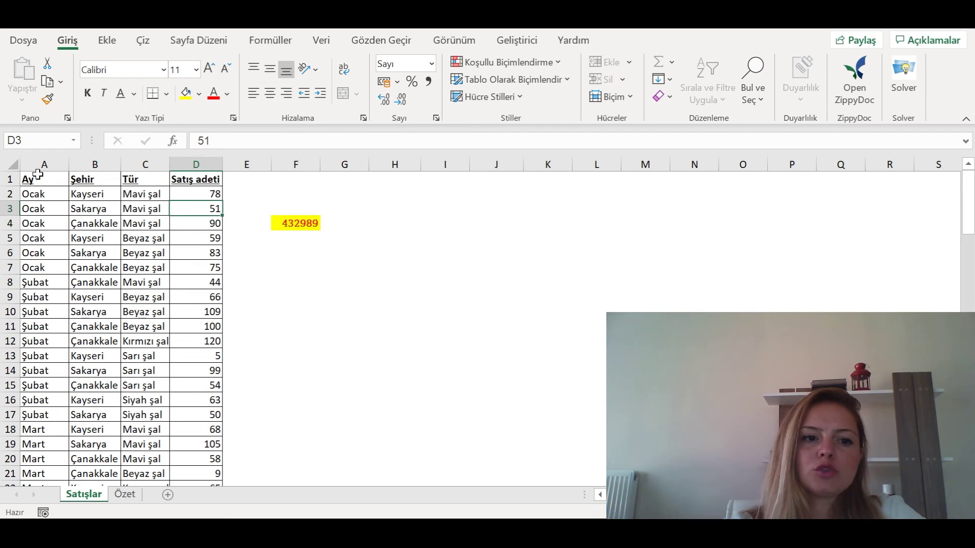
# - Confirm locked D3 rejects edits and column F's Ekle/Sil are disabled, then show the Gözden Geçir tools
pyautogui.press('Delete')
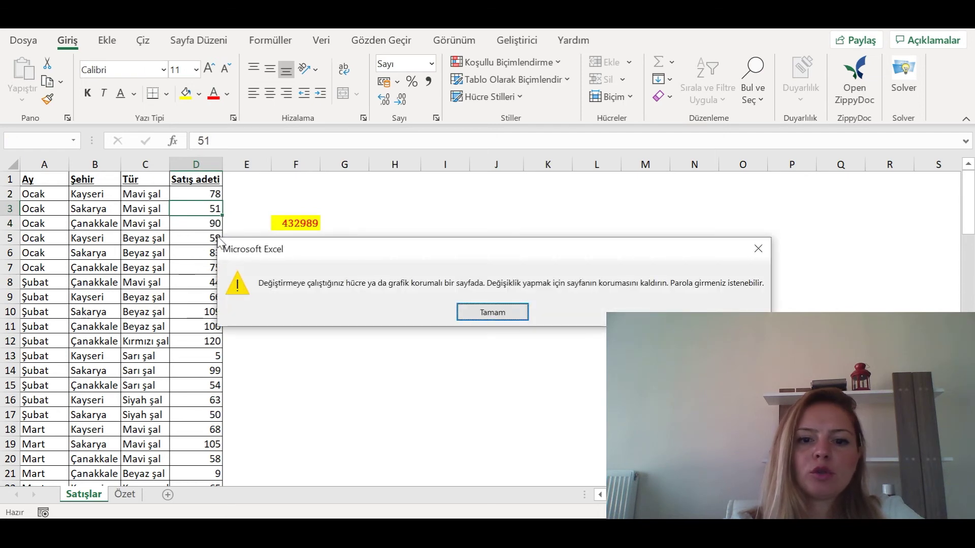
pyautogui.click(493, 313)
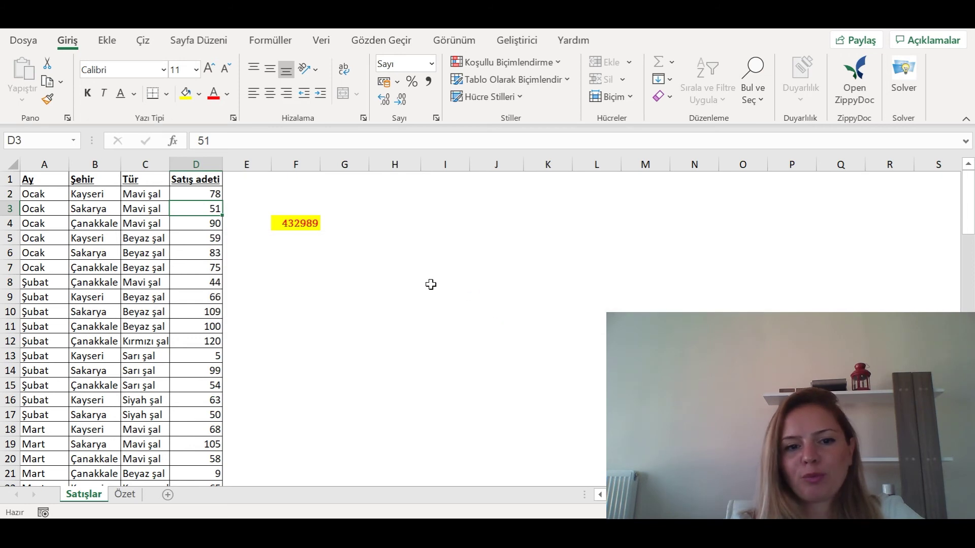
pyautogui.click(395, 164)
pyautogui.click(293, 164)
pyautogui.rightClick(291, 164)
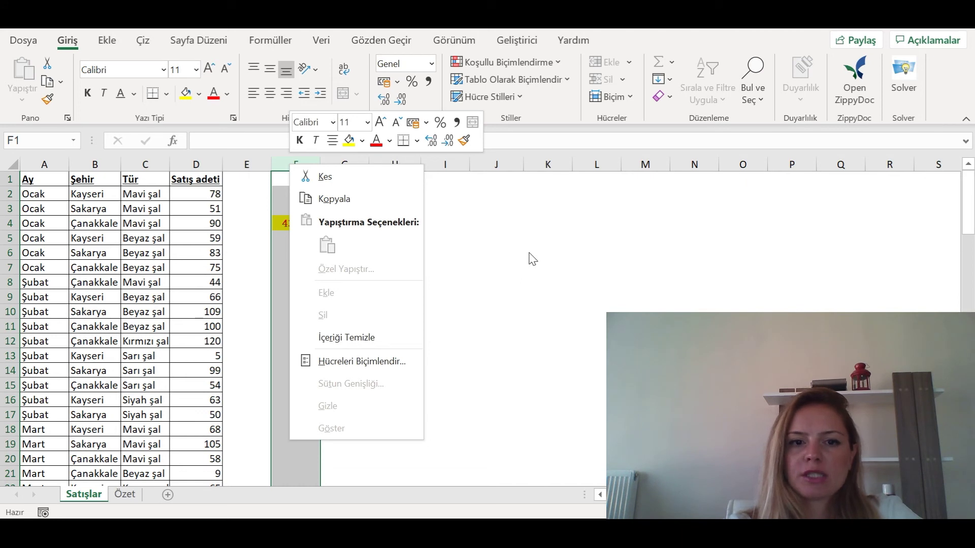
pyautogui.click(515, 243)
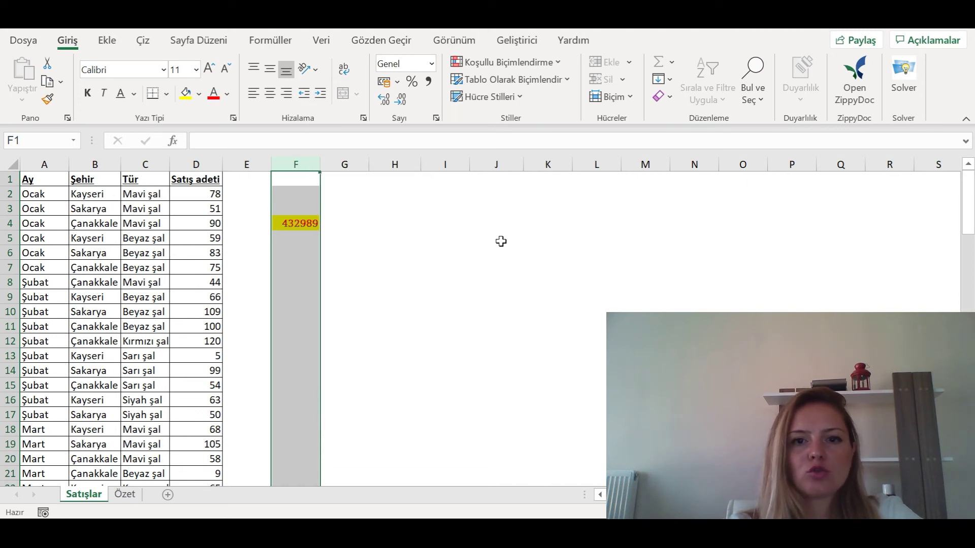
pyautogui.click(388, 41)
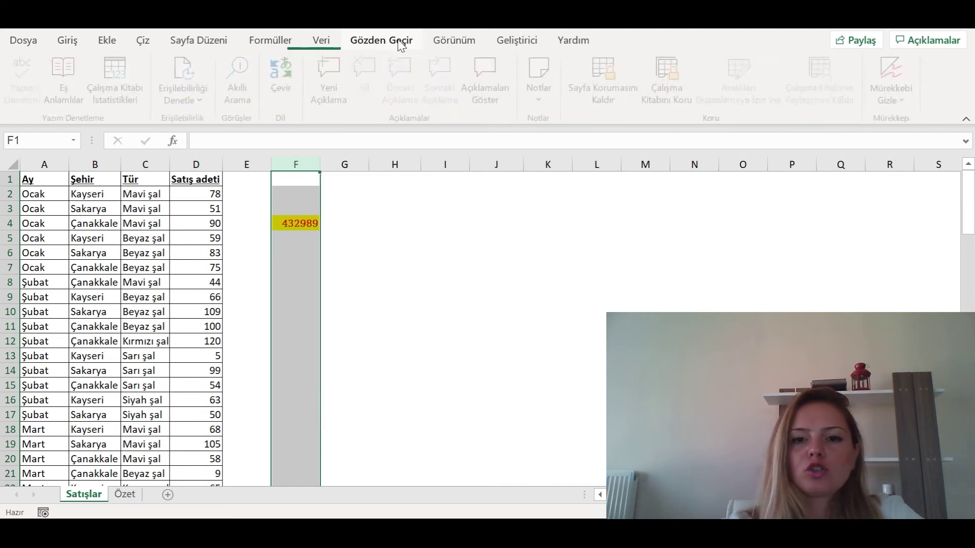
# - Unprotect Satışlar with its password, then re-protect it with Sütunlar ekle and Satırlar ekle allowed
pyautogui.click(612, 84)
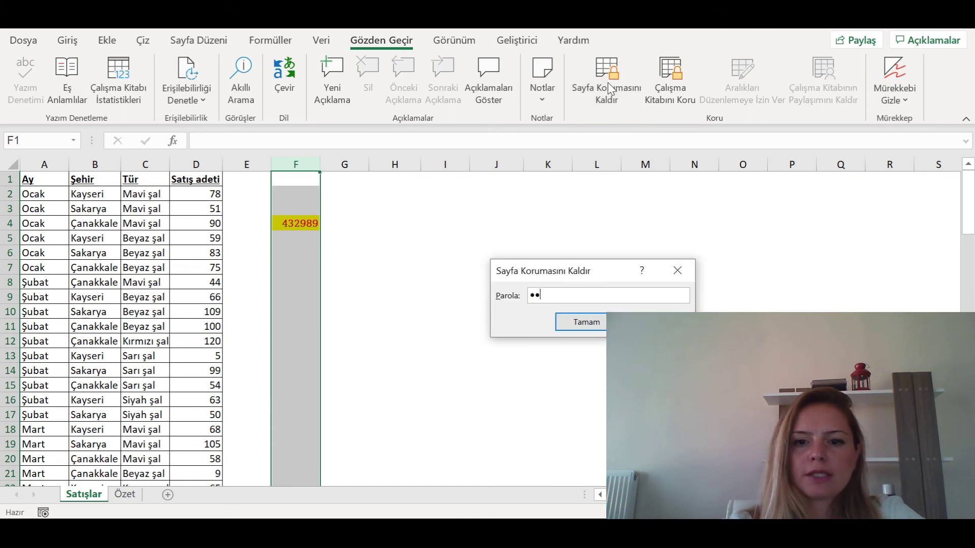
pyautogui.press('Return')
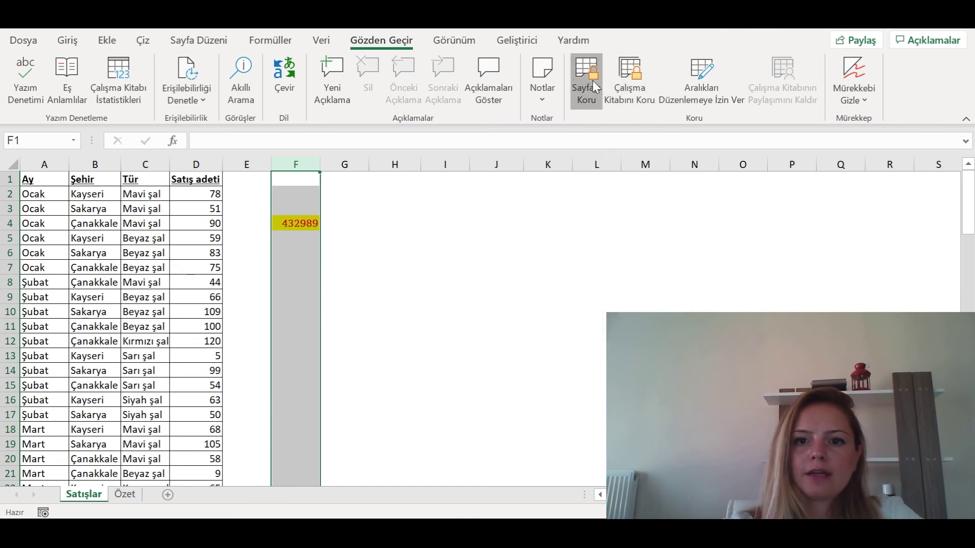
pyautogui.click(593, 80)
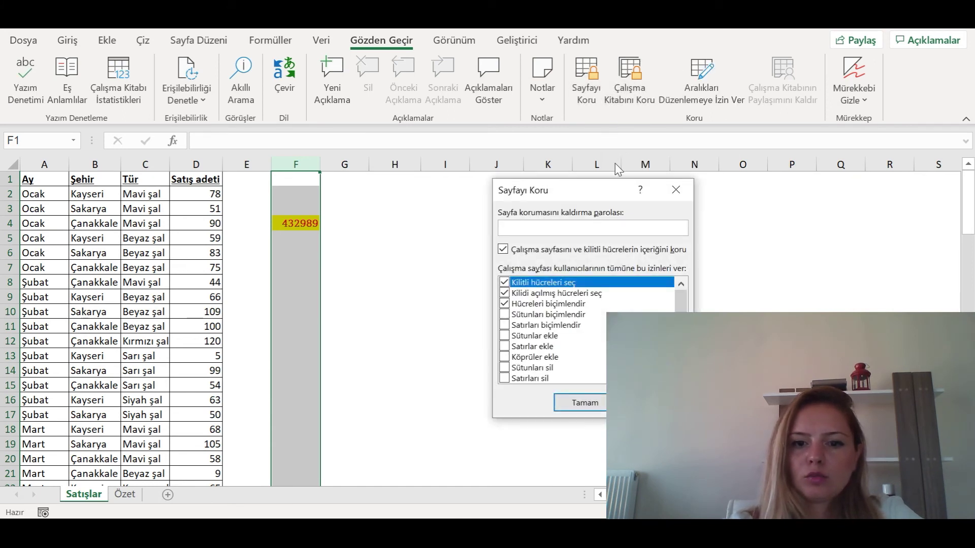
pyautogui.click(505, 337)
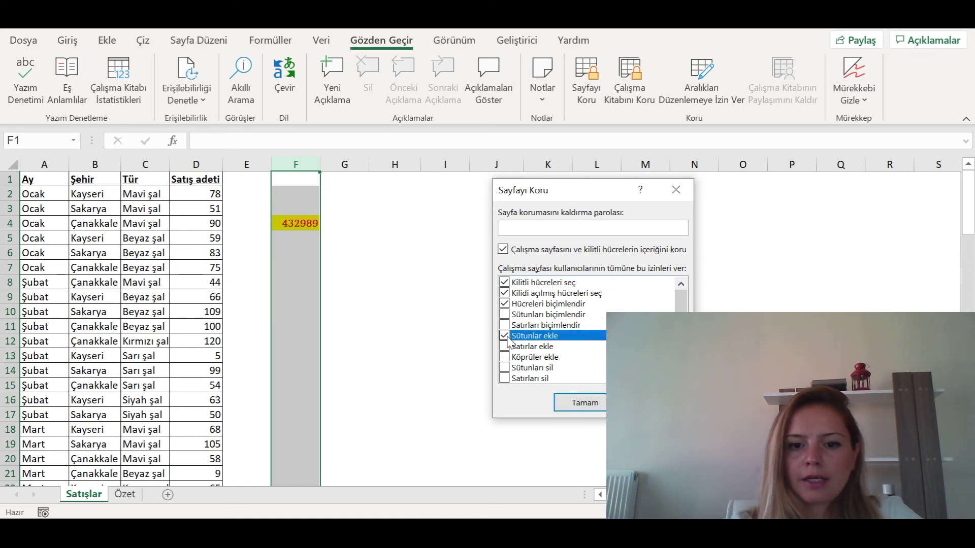
pyautogui.click(505, 347)
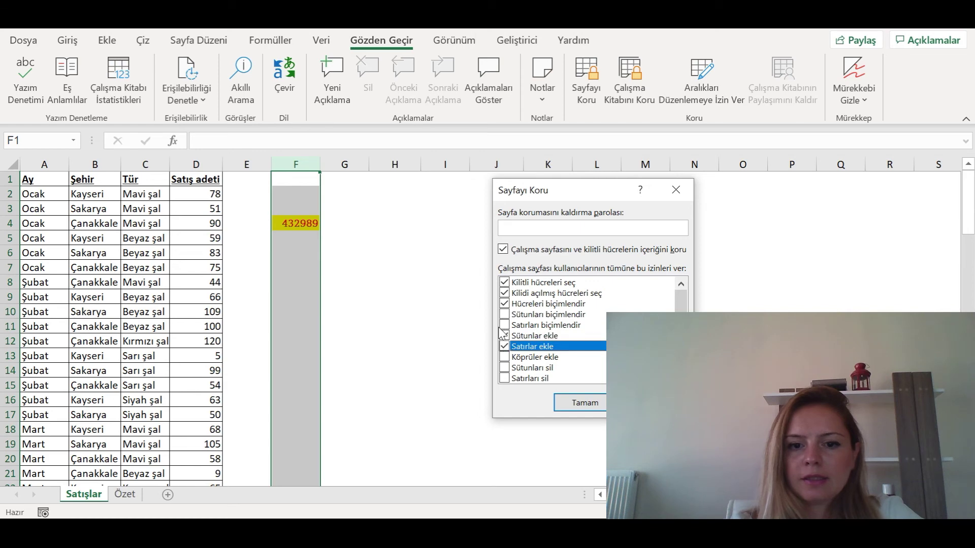
pyautogui.click(583, 403)
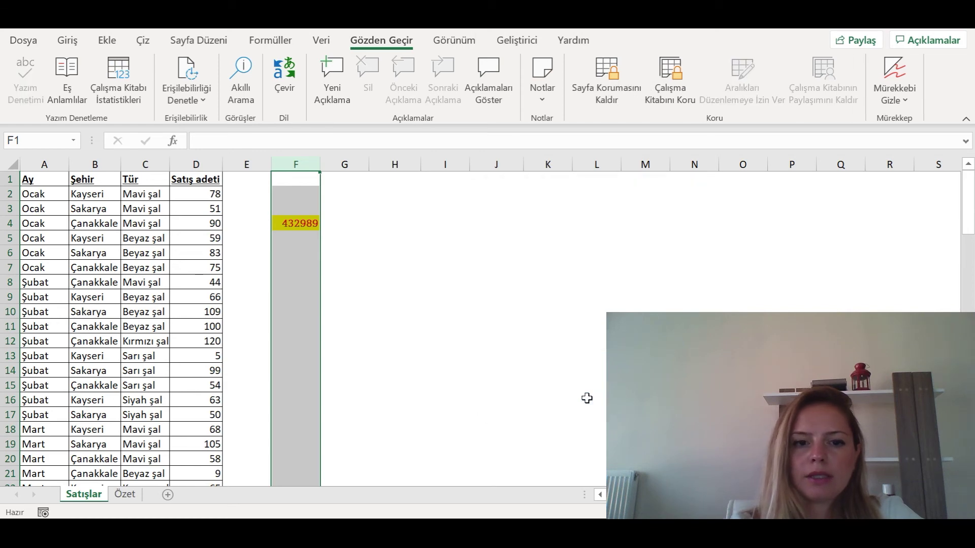
pyautogui.rightClick(292, 163)
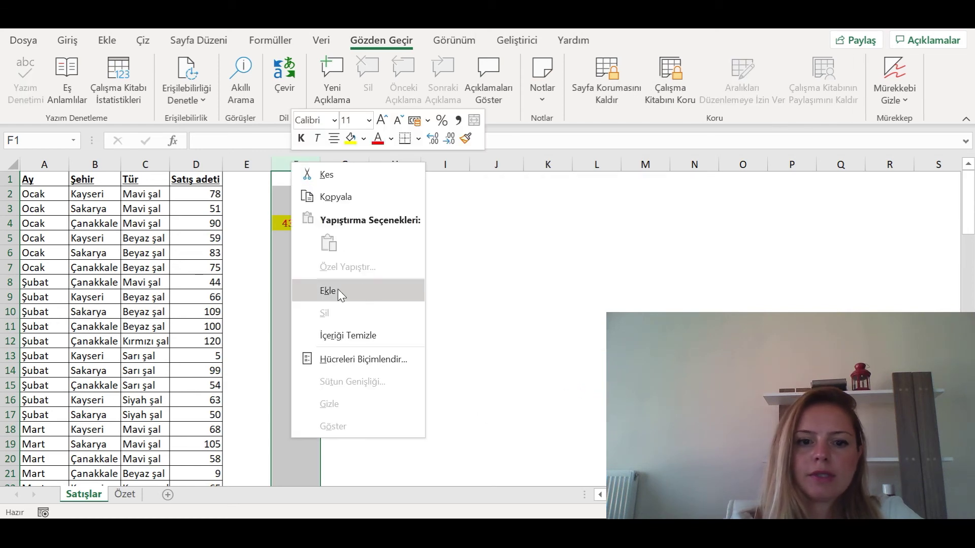
# - Insert a blank column at F, shifting 432989 to G4, and confirm column deletion stays disabled
pyautogui.click(358, 297)
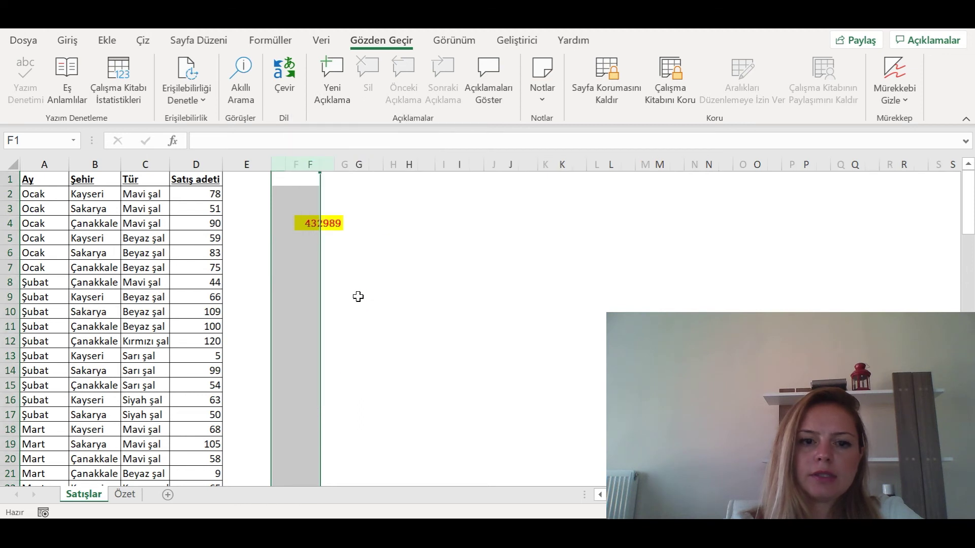
pyautogui.rightClick(286, 162)
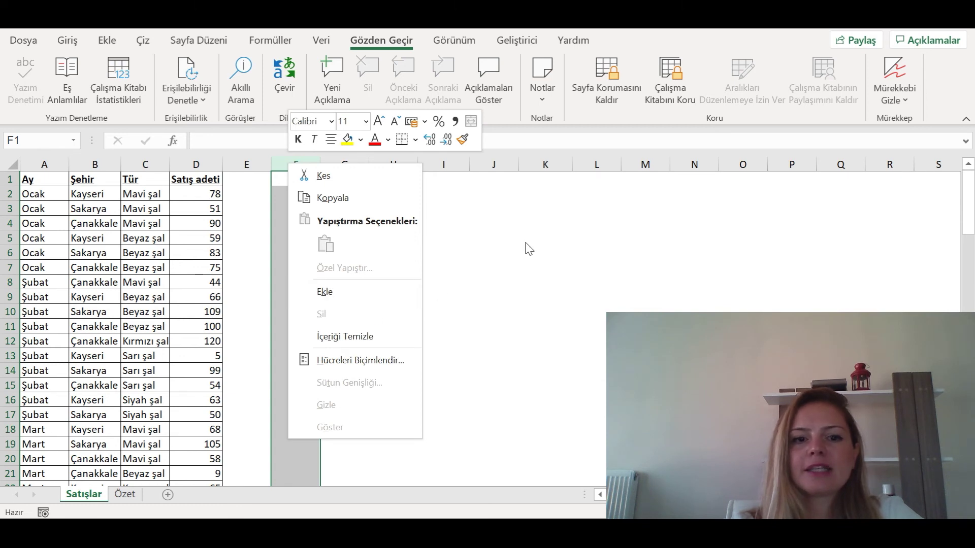
pyautogui.press('Escape')
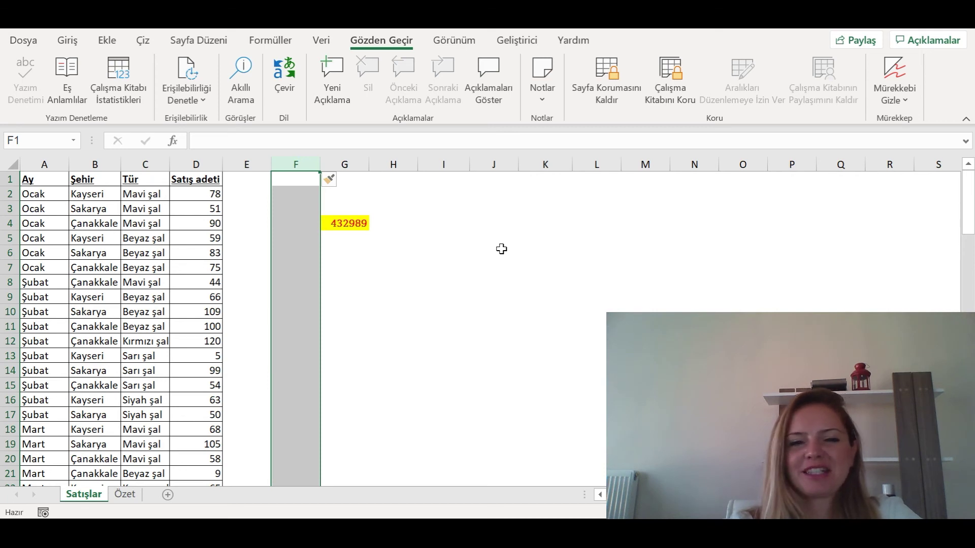
pyautogui.click(439, 211)
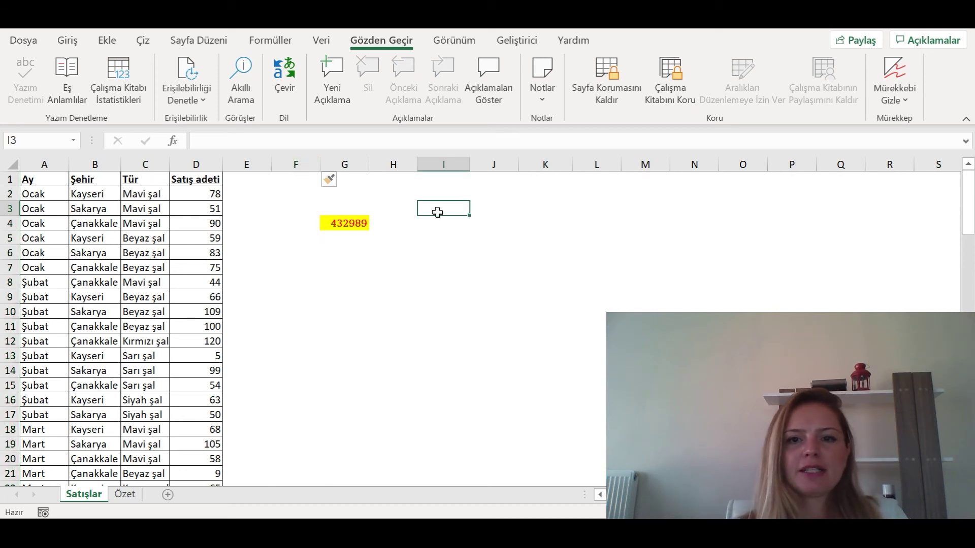